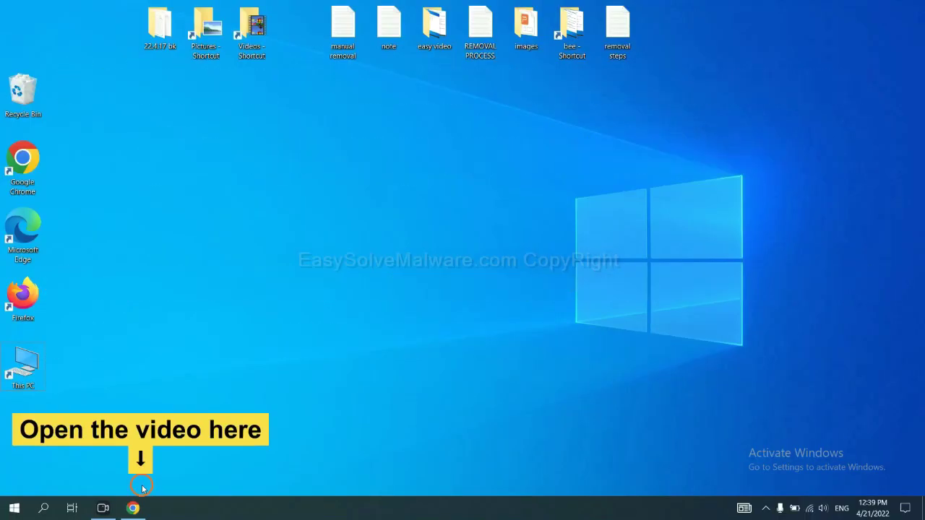
Step: Go from the tutorial video's description link to the removal guide and download SpyHunter for Windows
click(141, 507)
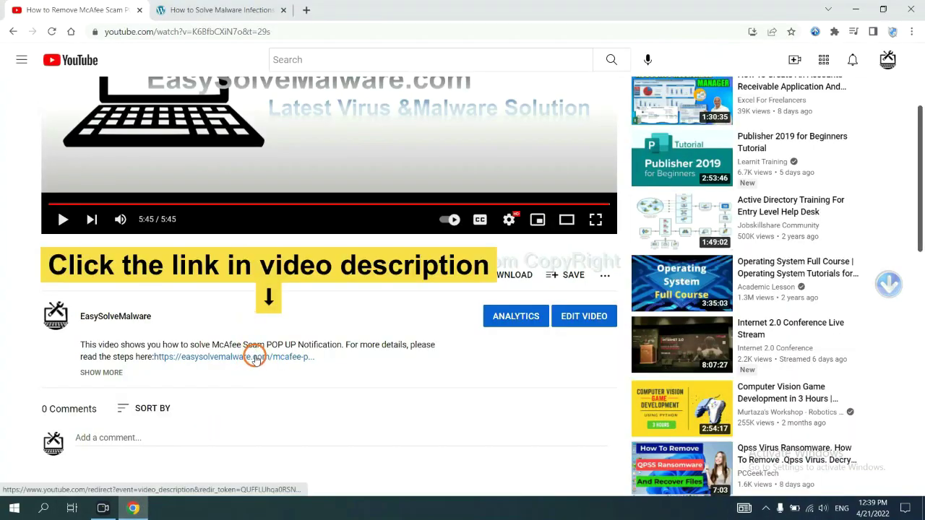
click(254, 357)
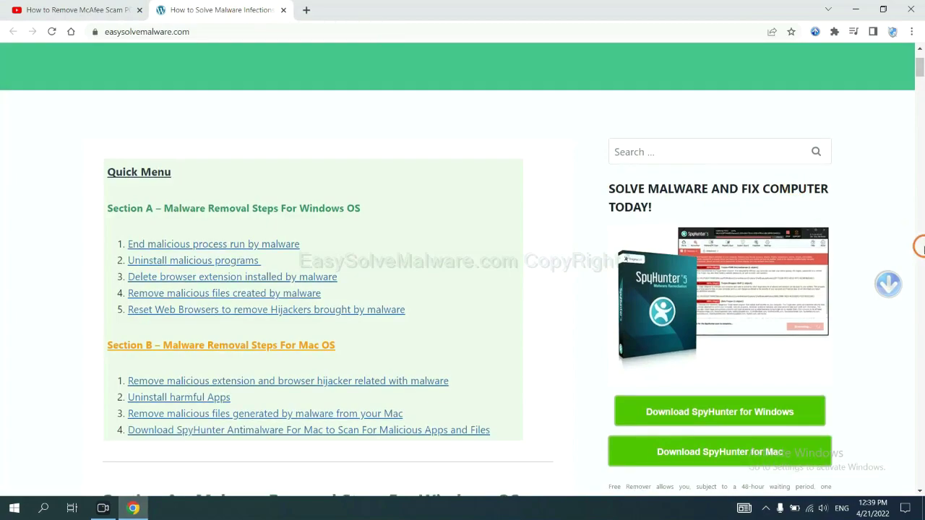
scroll(914, 243, down, 3)
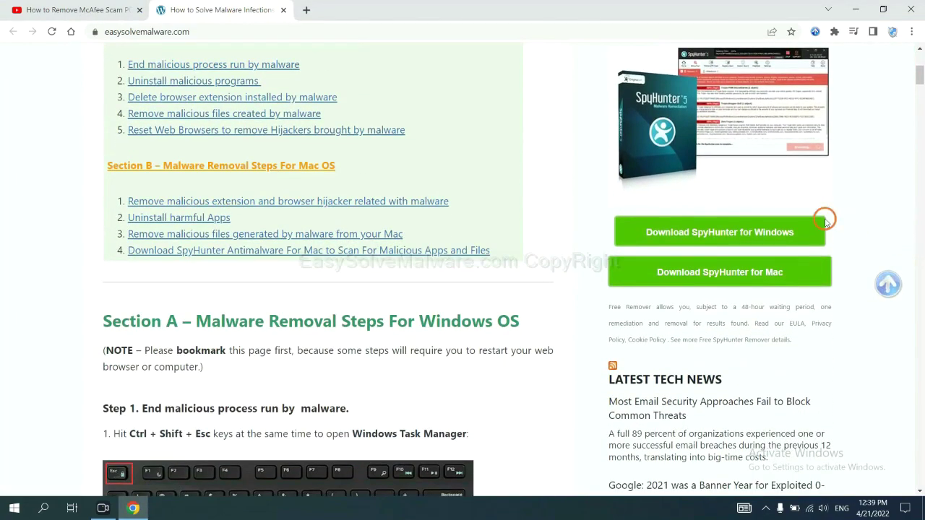
click(785, 229)
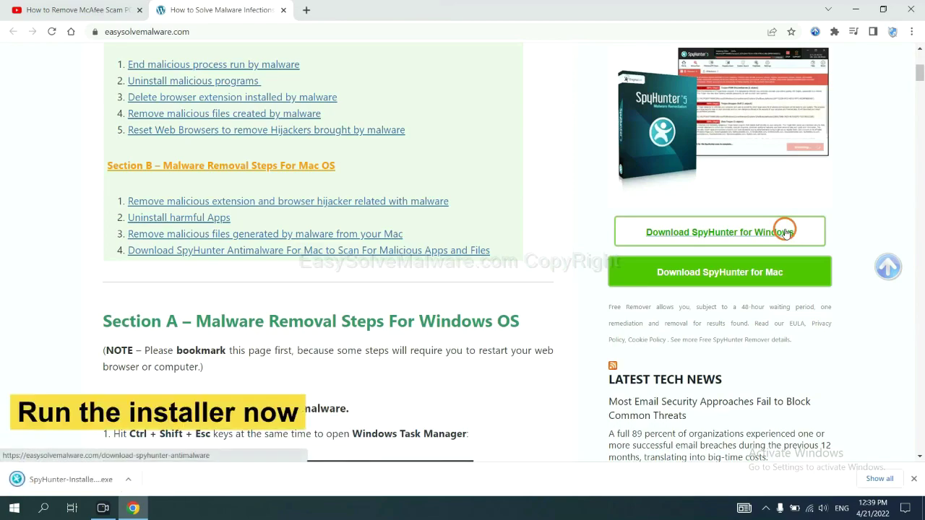
Step: Run the SpyHunter installer in English, accept the EULA and install SpyHunter 5
click(57, 481)
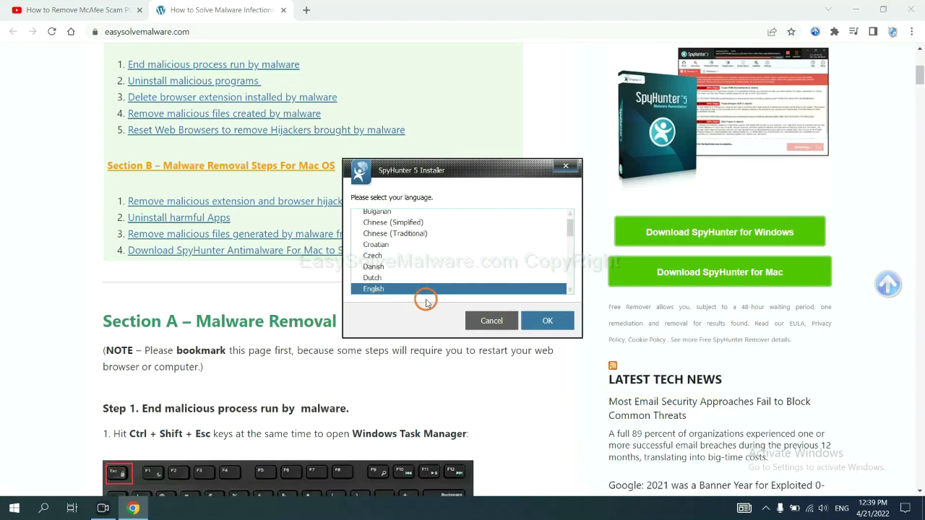
click(535, 320)
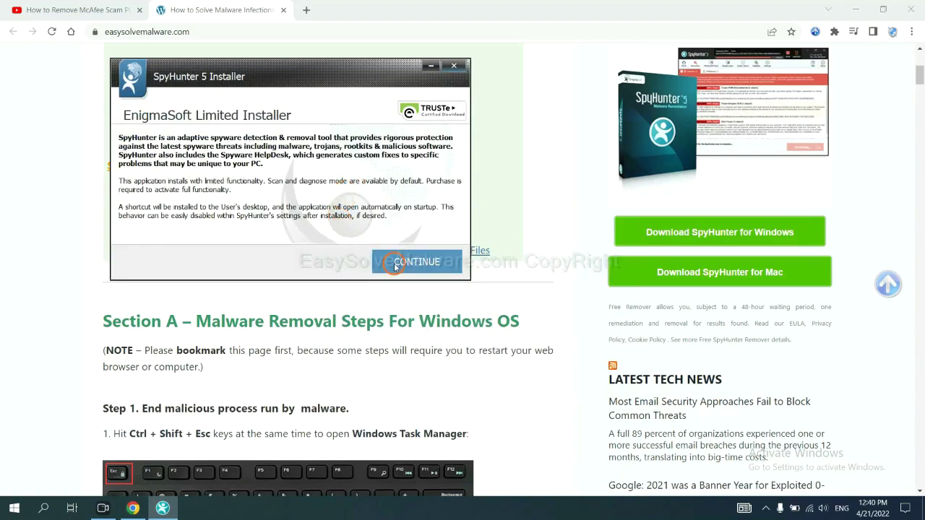
click(393, 263)
click(298, 231)
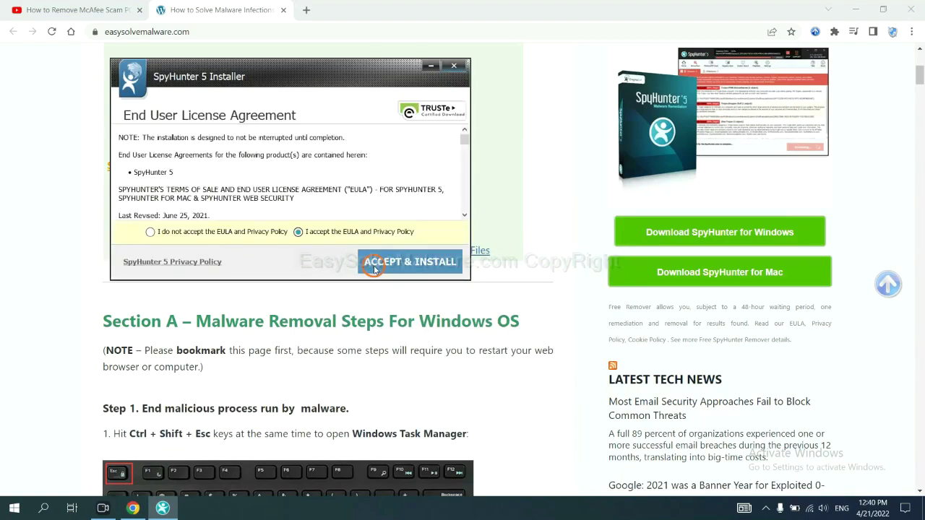
click(373, 266)
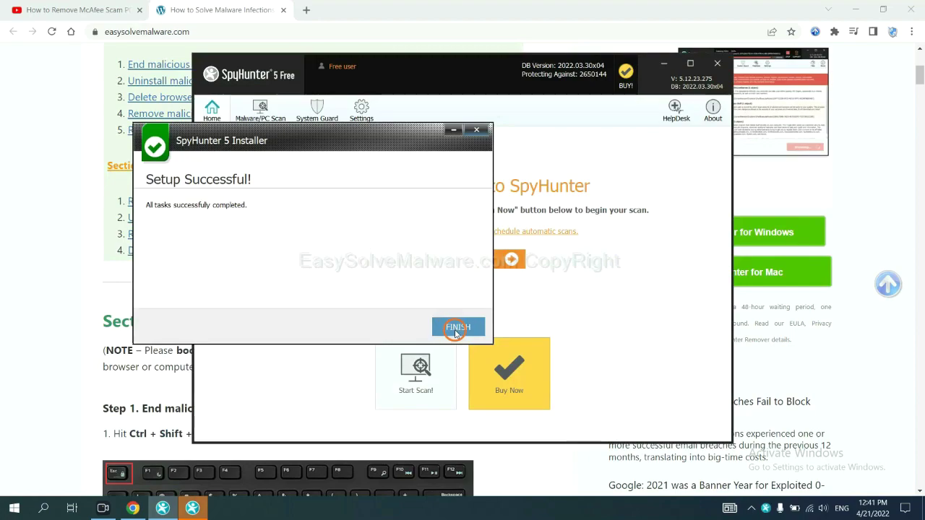
click(457, 325)
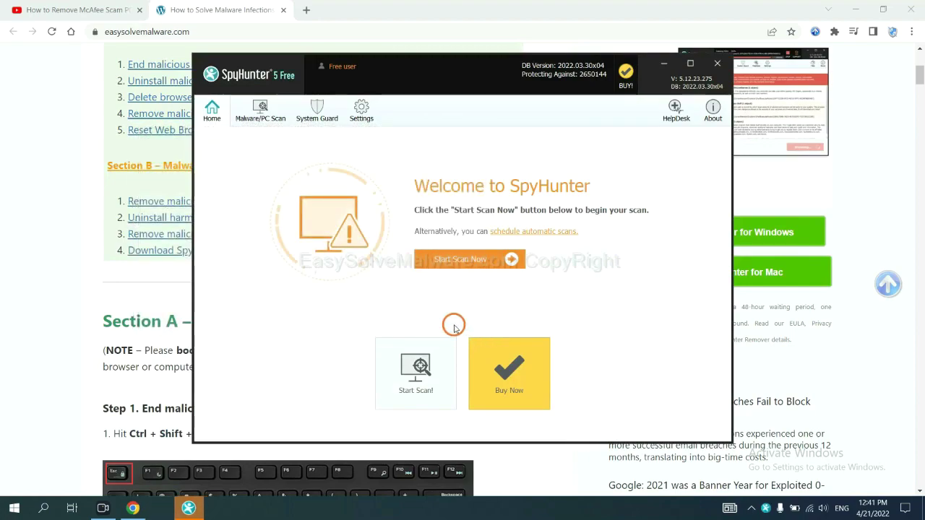
Step: Scan the computer with SpyHunter and move past the detected unknown object remove360.bat
click(456, 264)
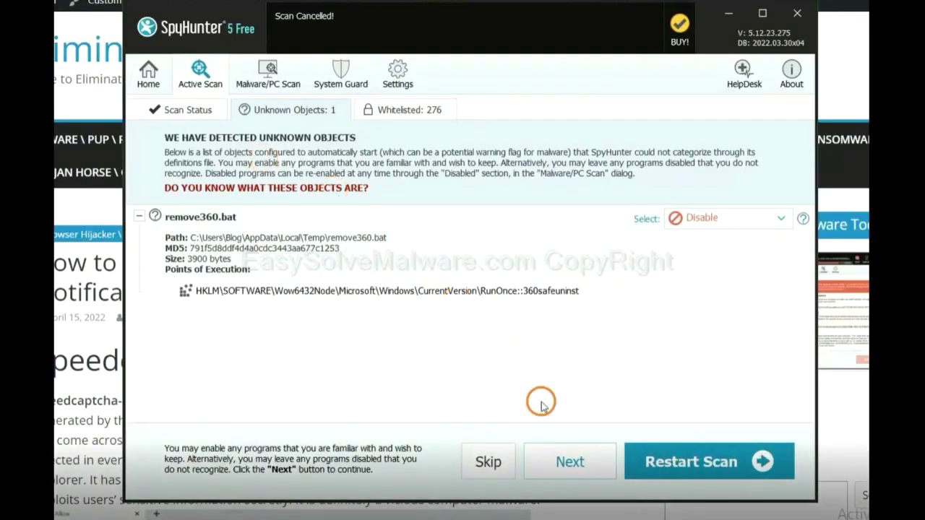
click(569, 462)
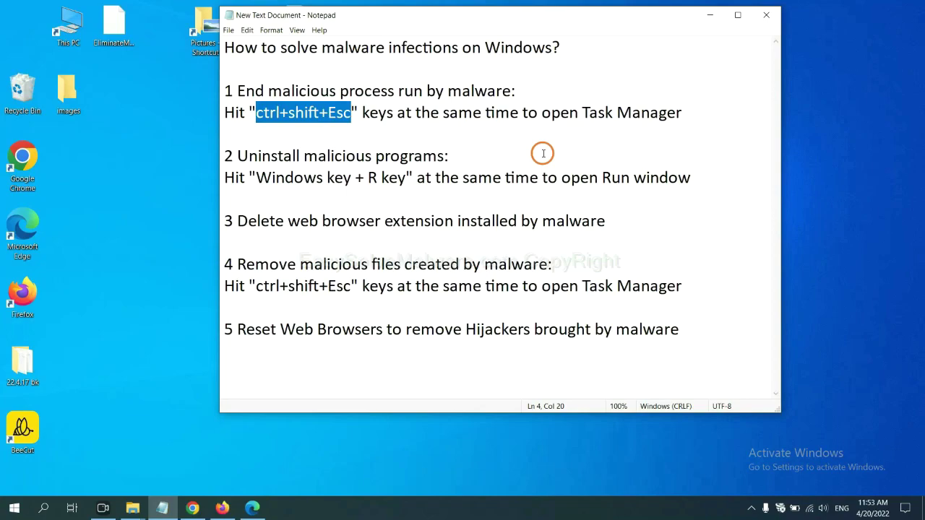
Step: Following the Ctrl+Shift+Esc note, end the Usermode Font Driver Host process in Task Manager
click(331, 114)
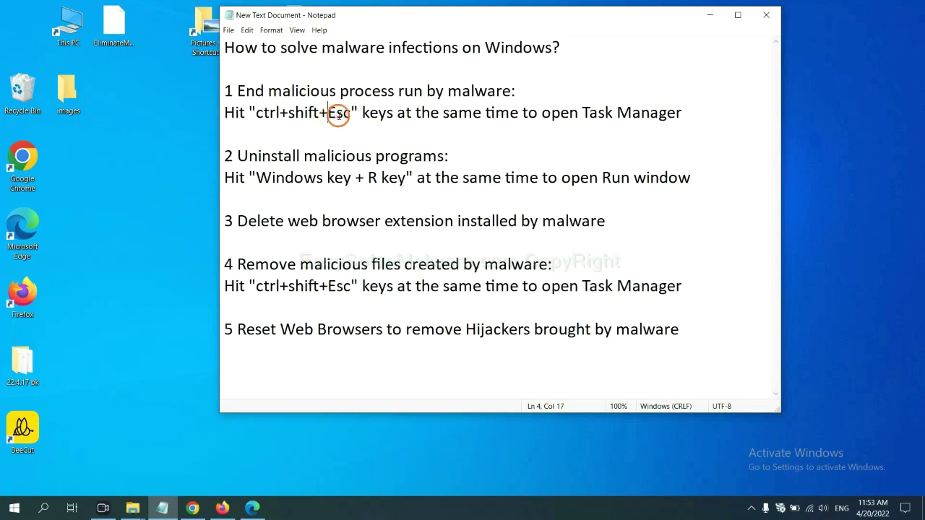
drag(352, 114, 256, 115)
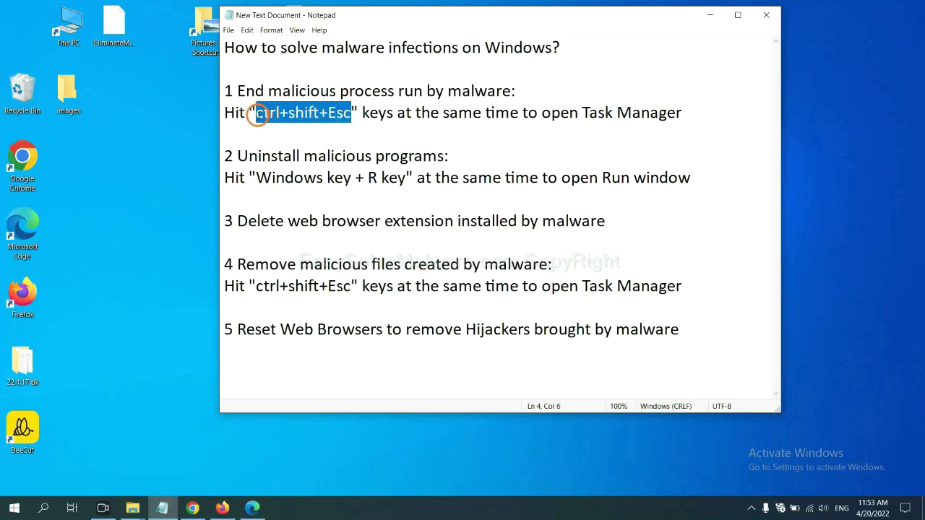
key(ctrl+shift+Escape)
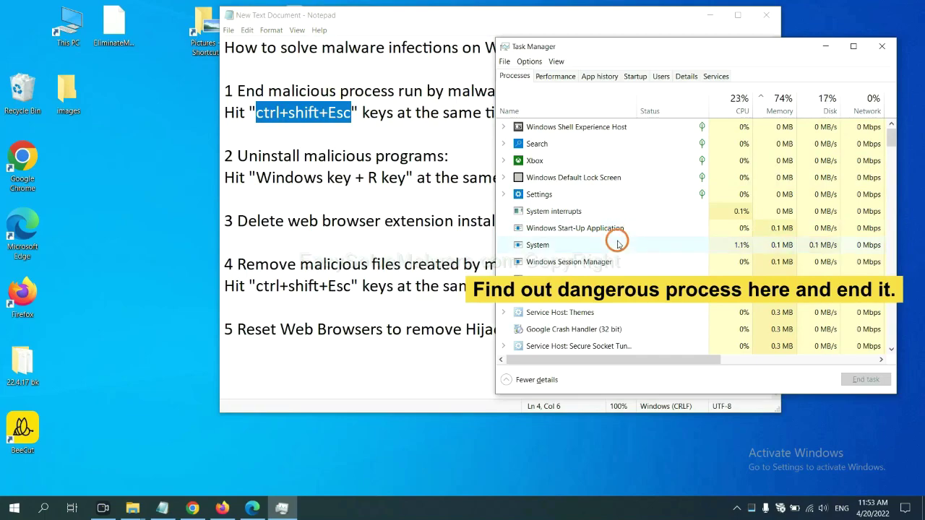
click(618, 244)
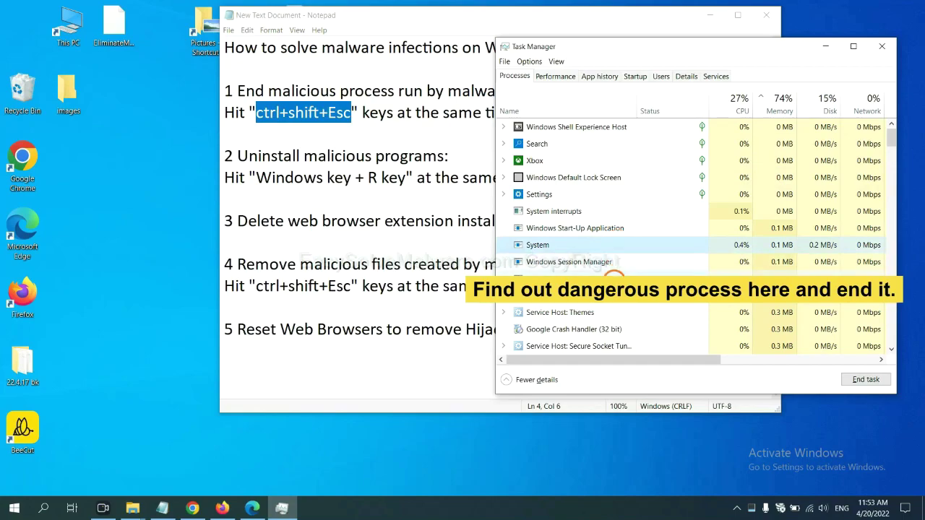
click(614, 278)
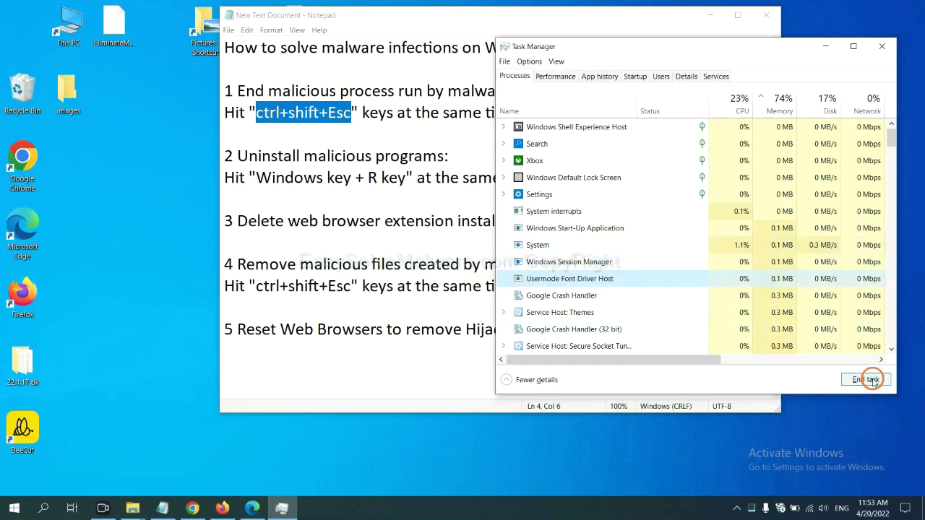
click(875, 48)
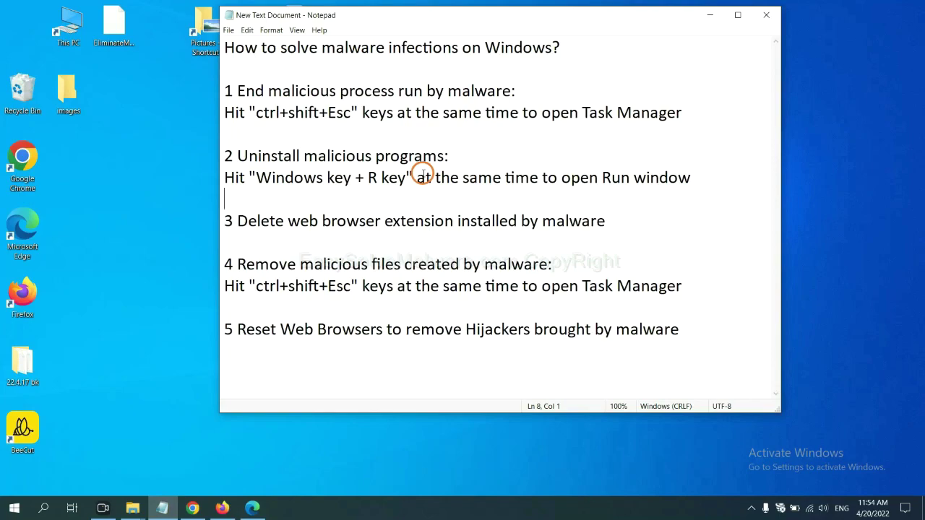
Step: Launch Control Panel by running the 'control panel' command from the Run dialog
drag(253, 181, 403, 187)
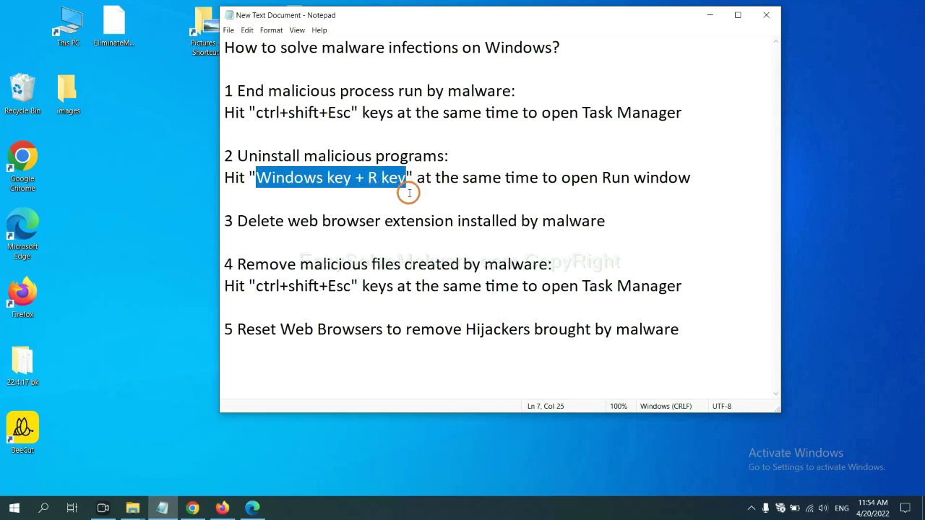
key(super+r)
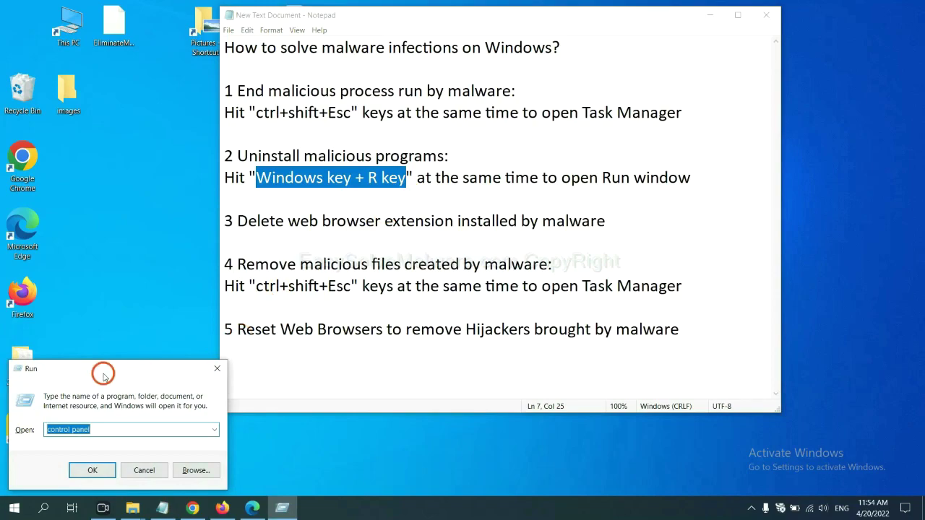
drag(103, 374, 705, 159)
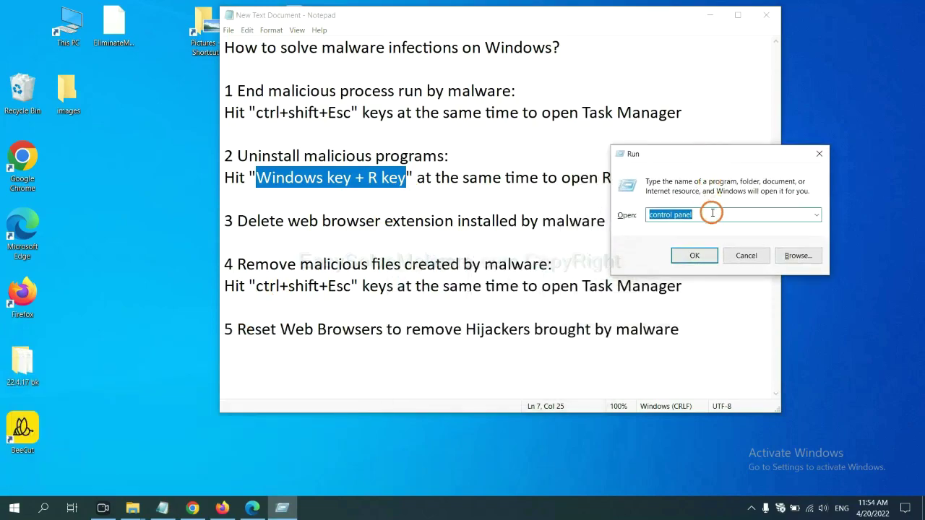
click(712, 214)
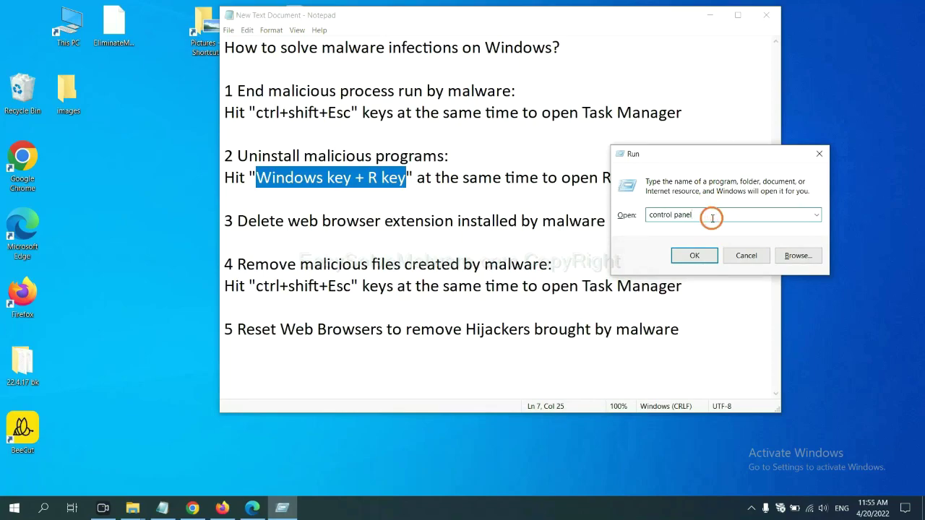
drag(690, 214, 629, 215)
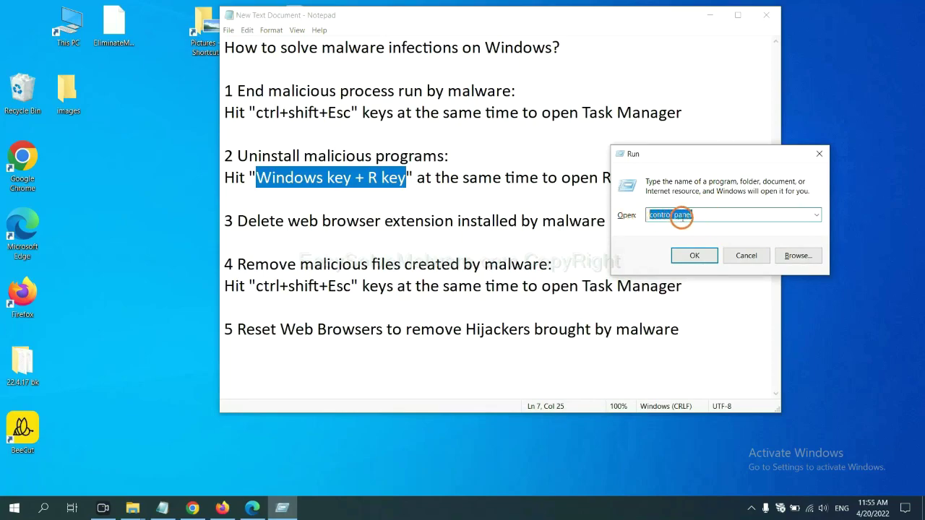
click(690, 258)
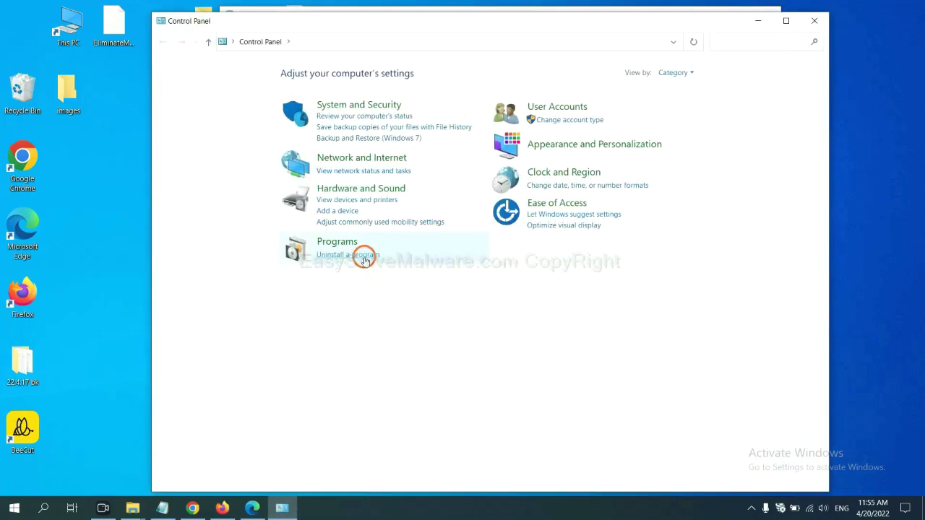
Step: View installed programs, pick Xiph.Org Open Codecs, then close the program list
click(365, 257)
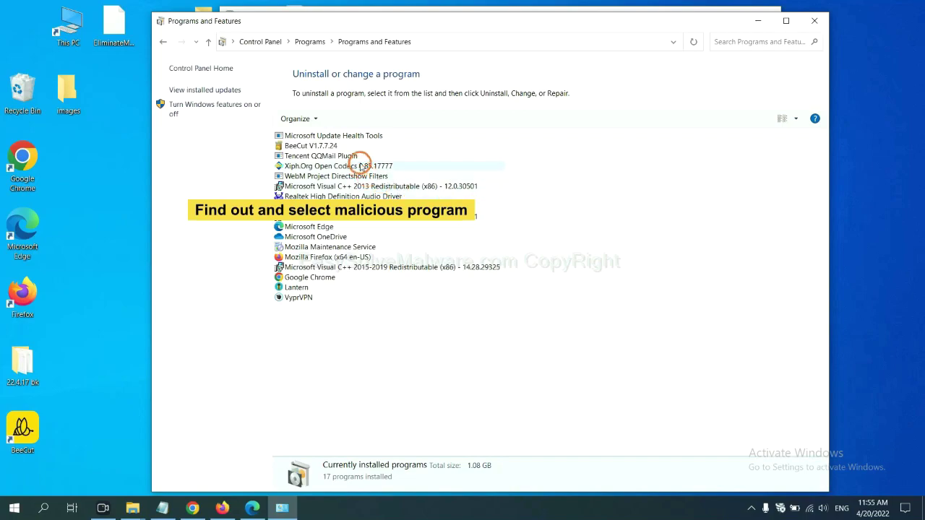
click(363, 166)
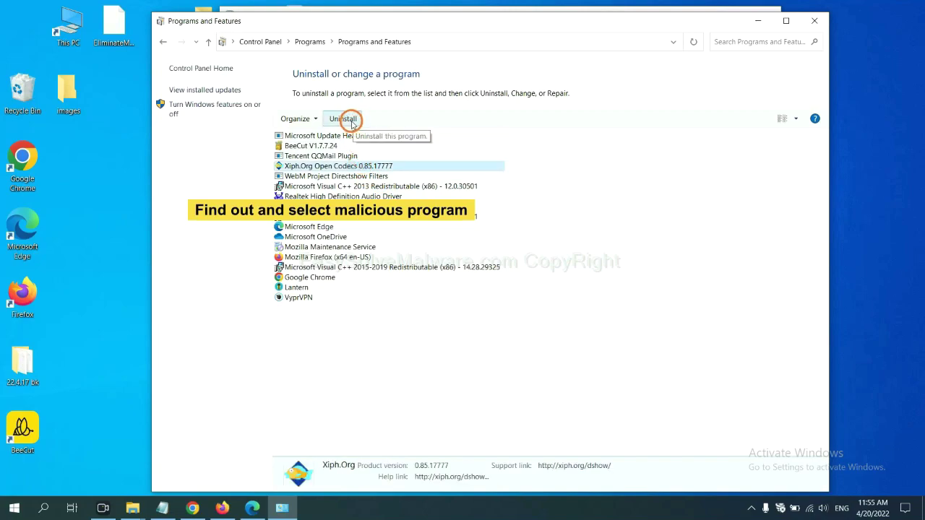
click(819, 24)
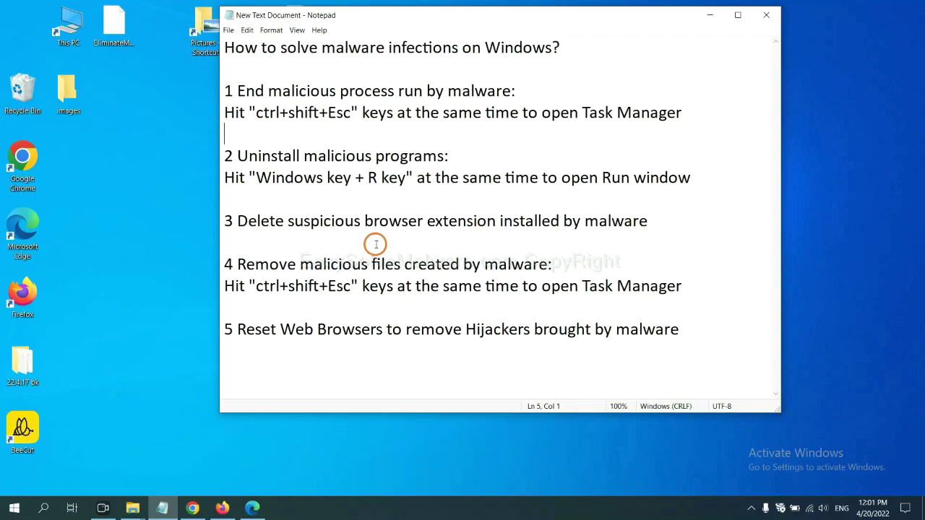
Step: Open Chrome's Extensions page via More tools, showing the Scroll To Top extension
click(194, 507)
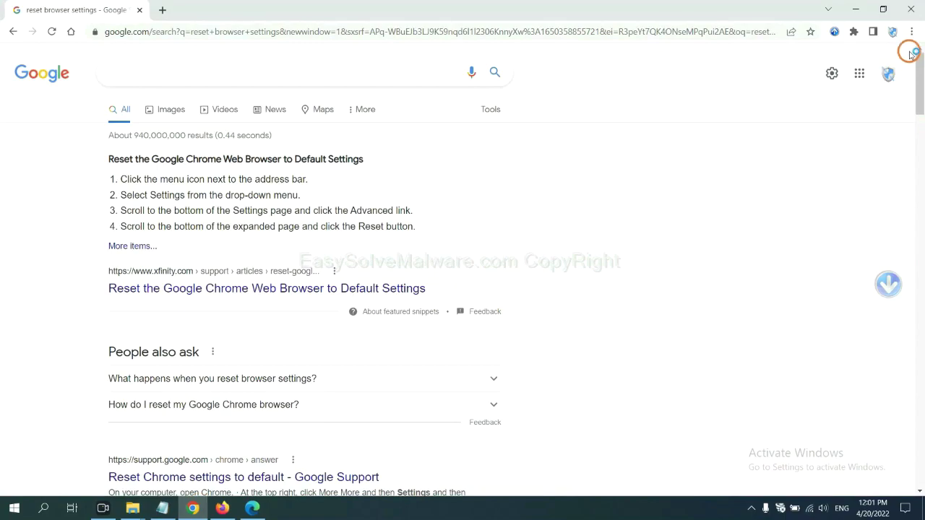
click(911, 33)
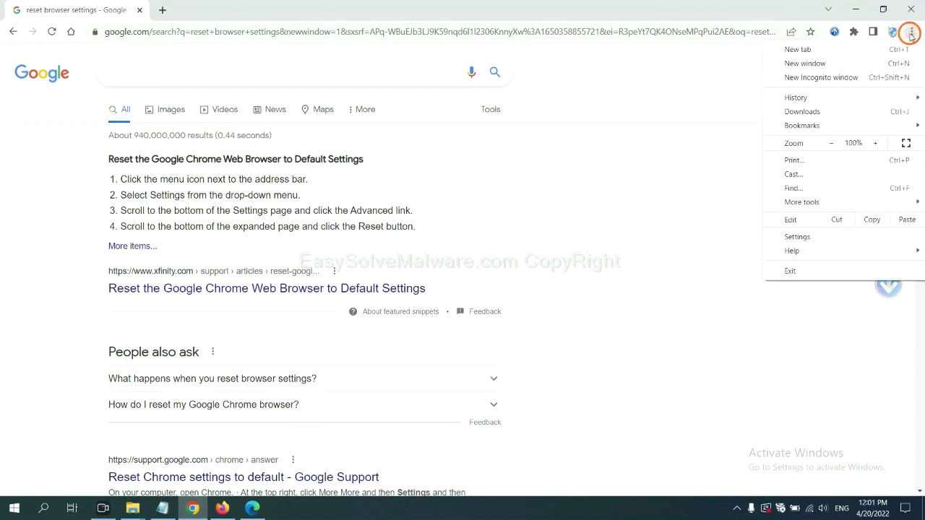
click(829, 202)
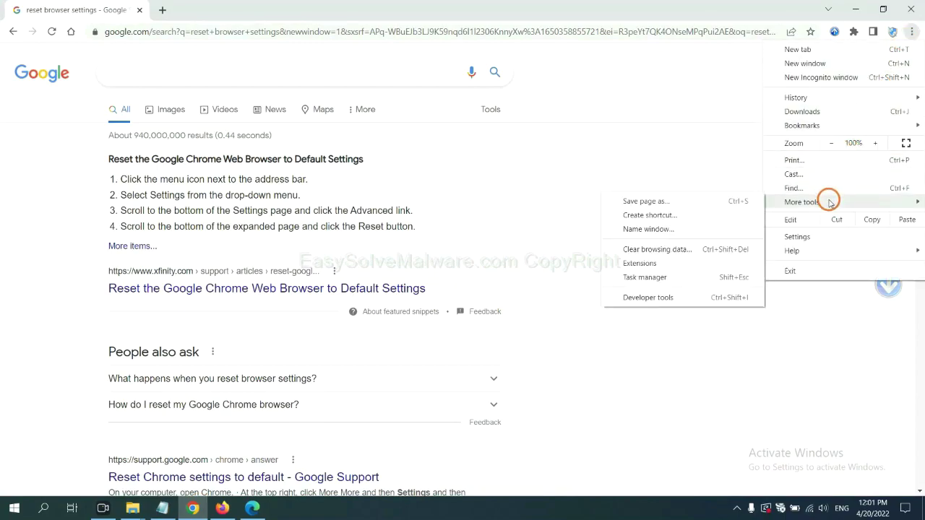
click(681, 262)
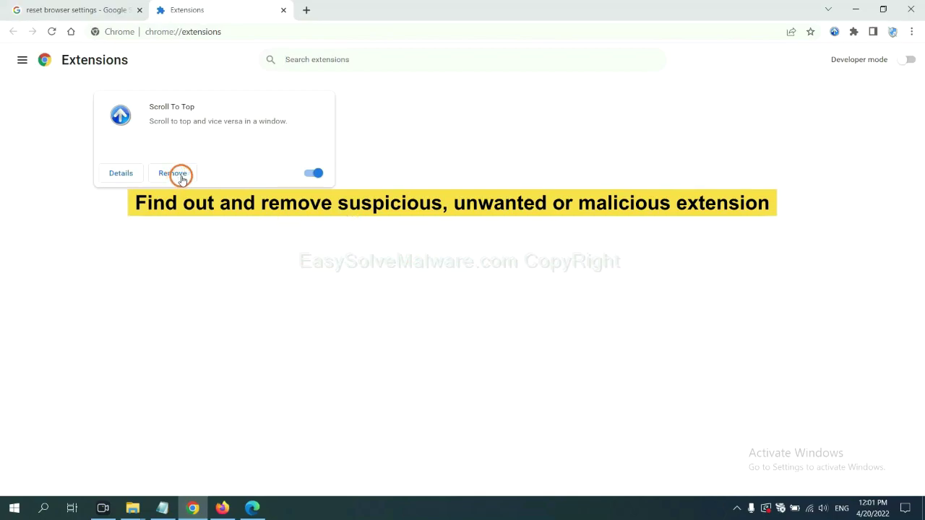
Step: Open Firefox's Add-ons Manager and show the options for GIPHY for Firefox
click(221, 507)
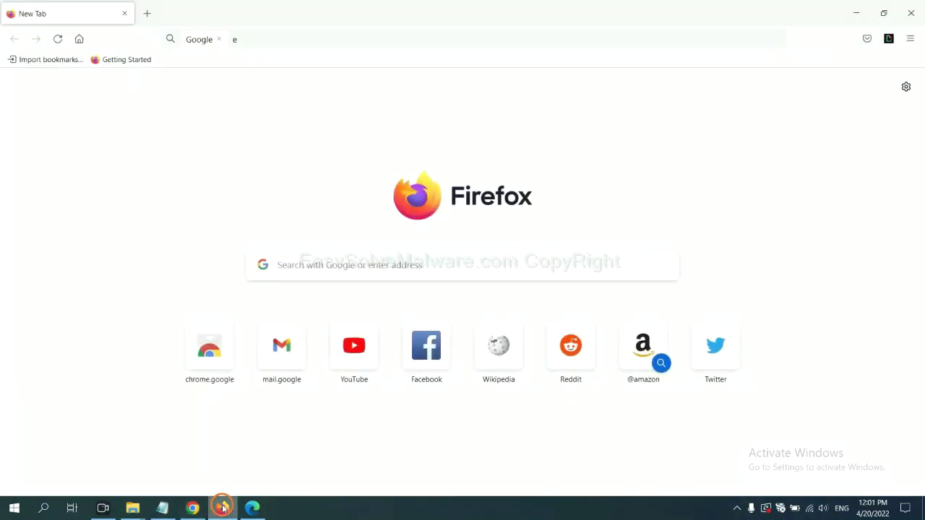
click(912, 39)
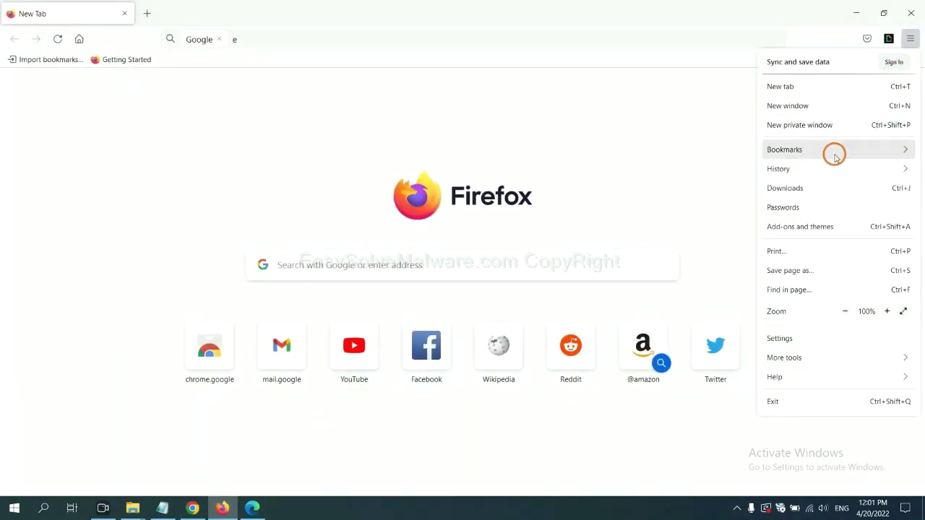
click(809, 230)
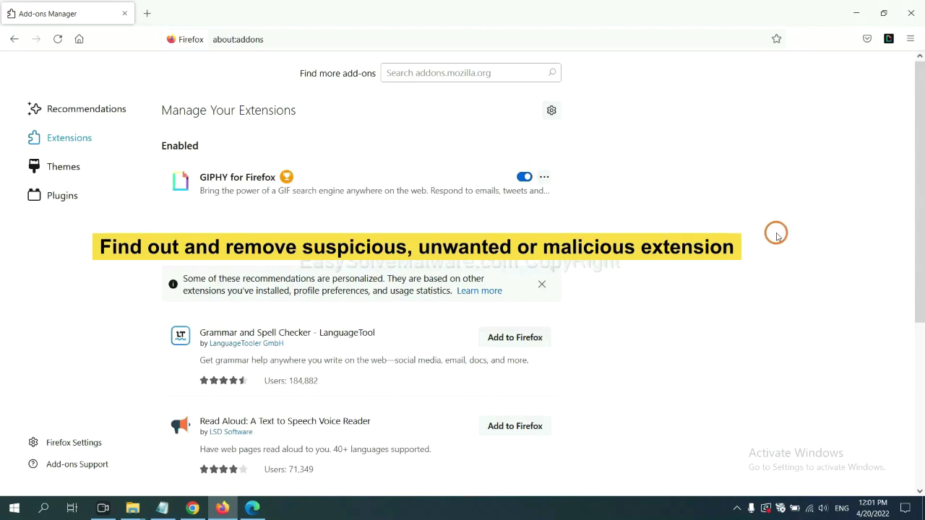
click(544, 178)
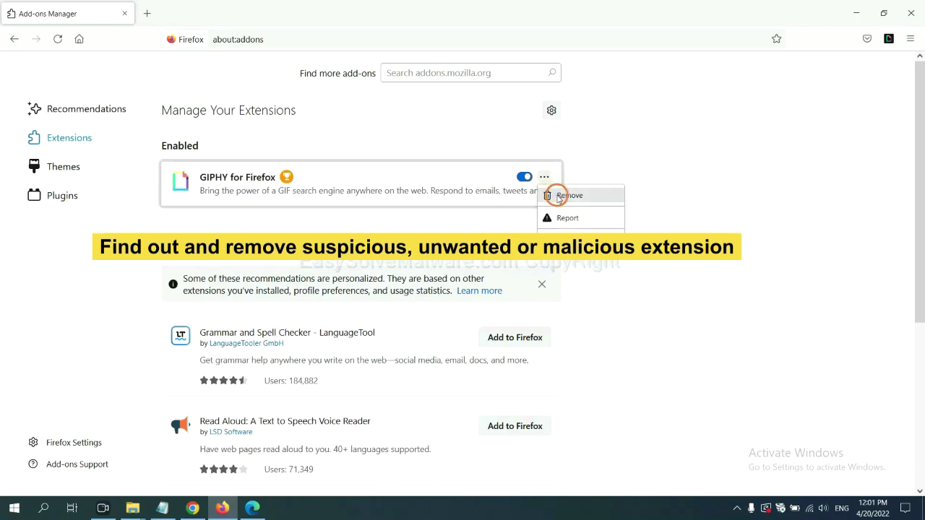
click(251, 510)
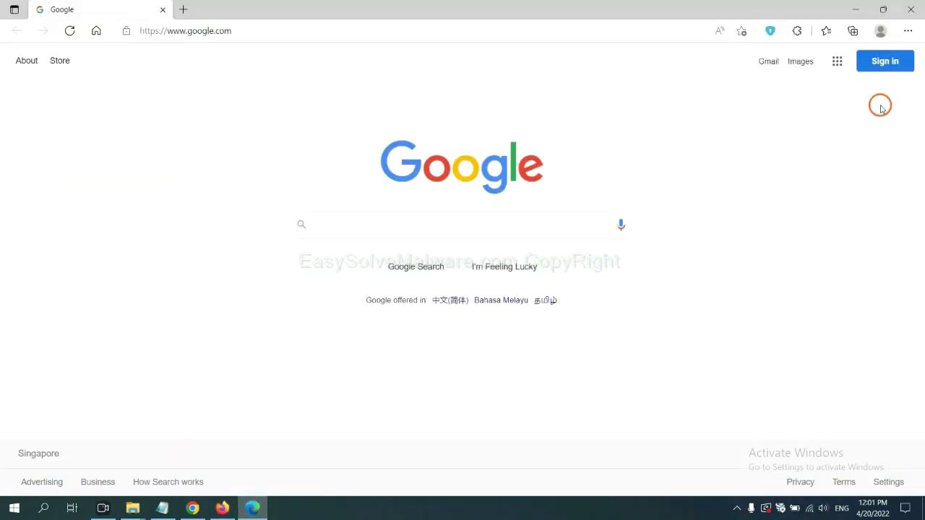
Step: Remove the ArcVpn Free Fast VPN Proxy extension from Edge and minimize the browser
click(907, 32)
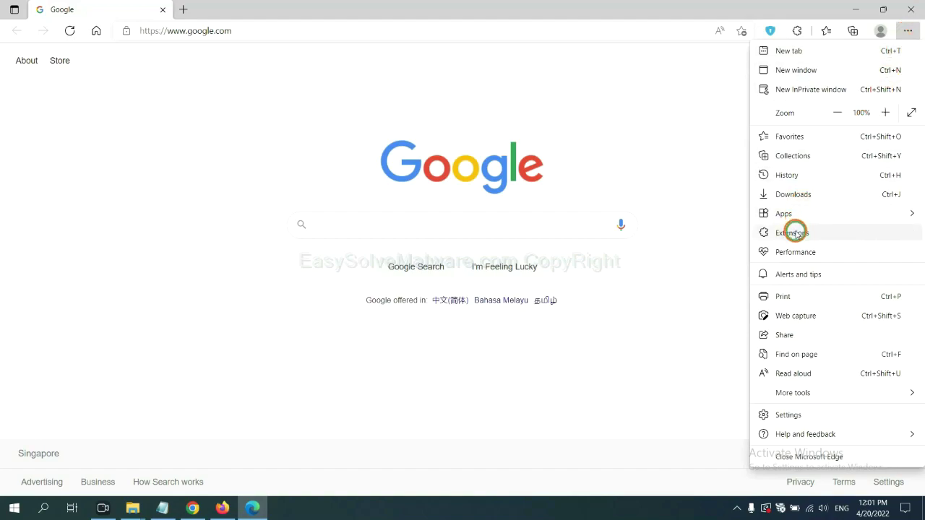
right_click(797, 234)
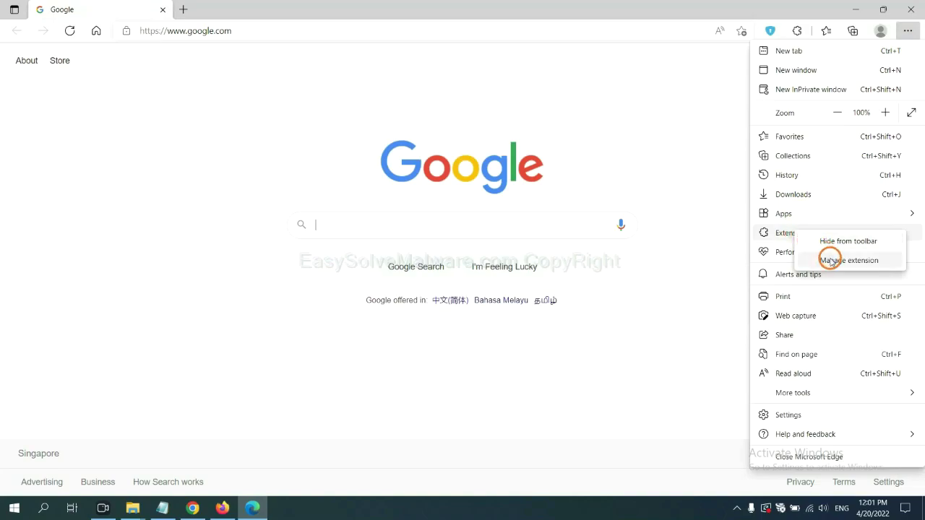
click(830, 260)
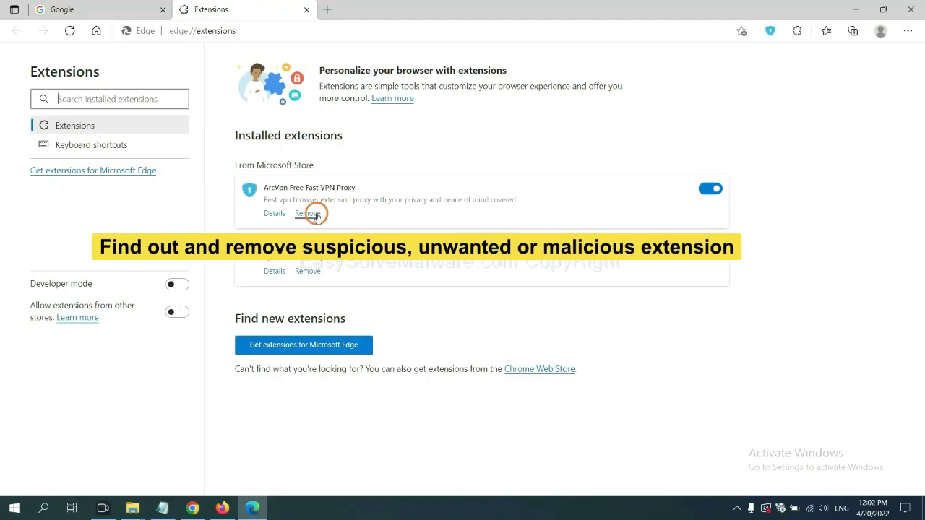
click(316, 215)
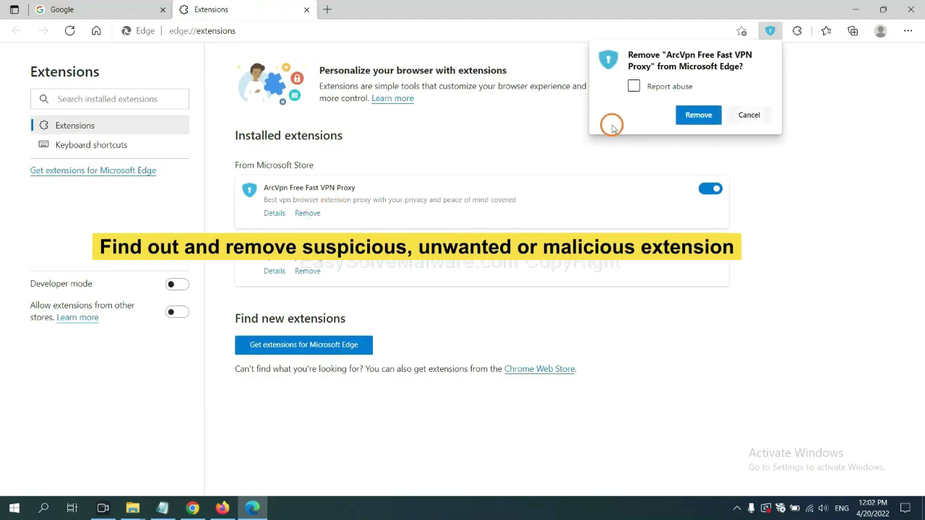
click(690, 115)
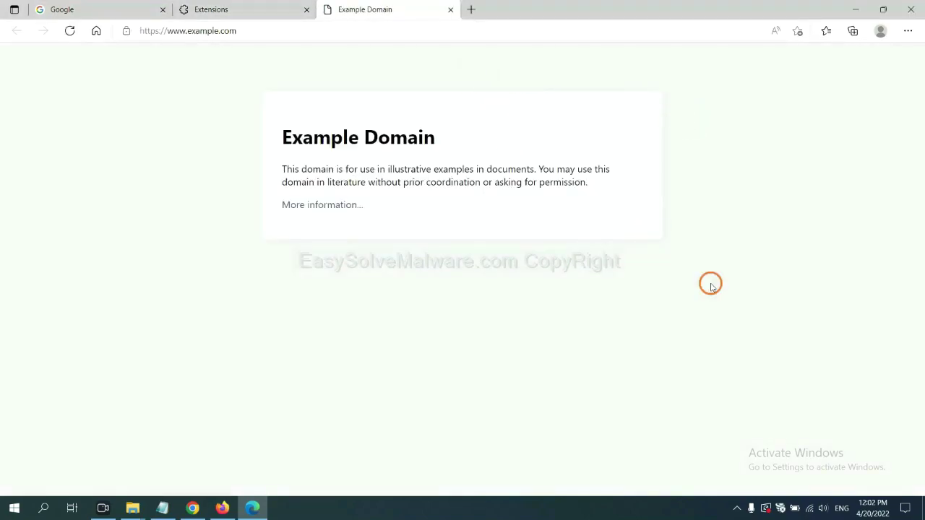
click(921, 513)
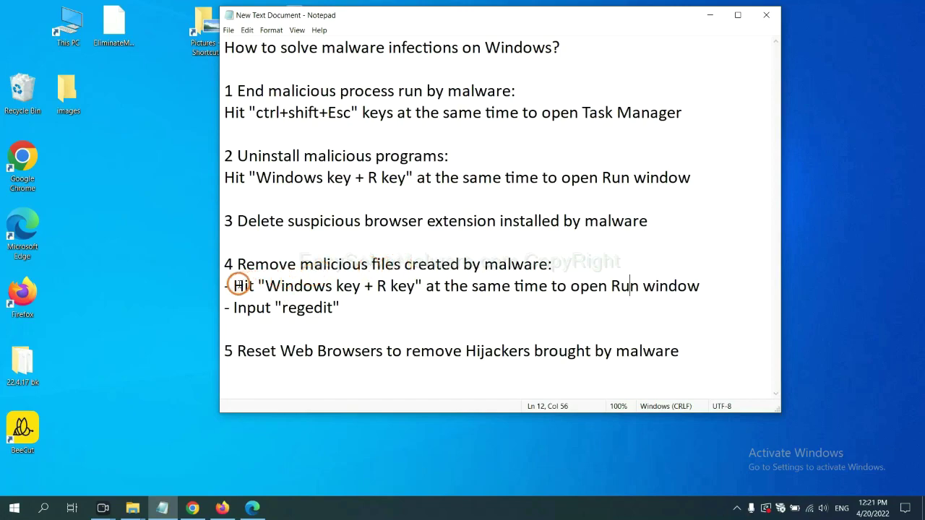
Step: Following step 4, launch Registry Editor with the regedit command in the Run box
drag(239, 285, 525, 298)
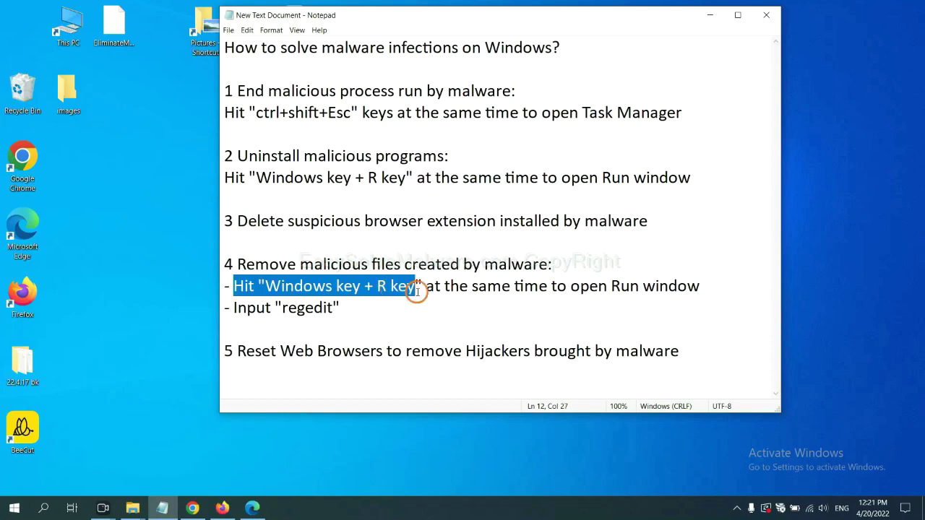
click(534, 291)
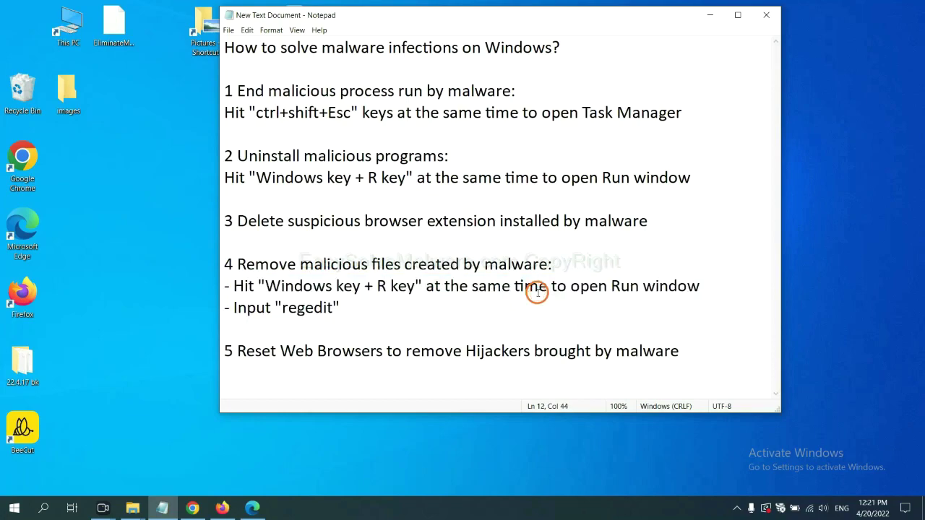
key(super+r)
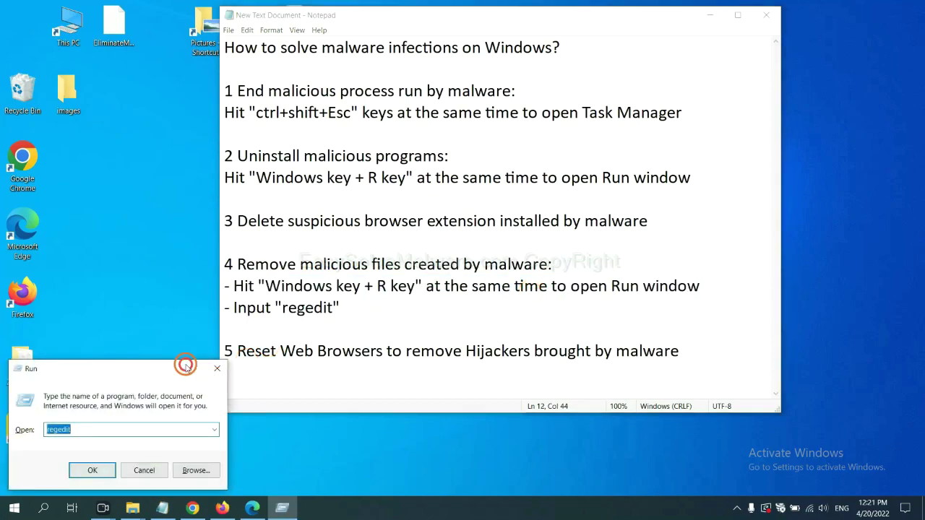
drag(182, 367, 744, 189)
click(685, 249)
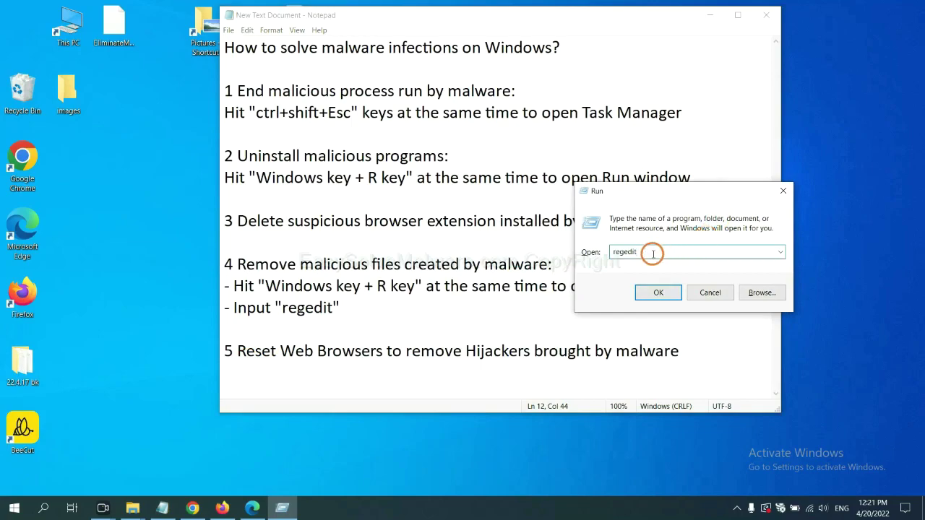
click(657, 292)
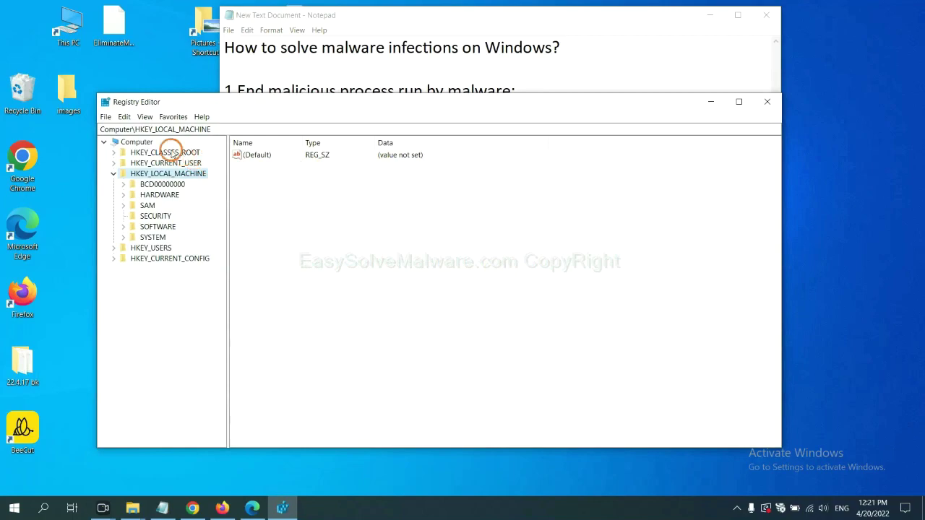
Step: Search the entire registry for keys, values and data matching 'be'
click(126, 117)
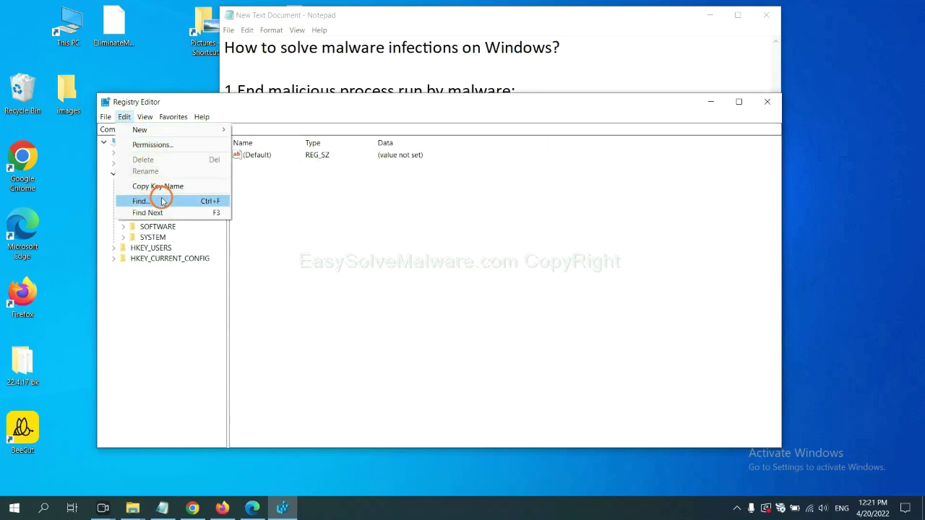
click(163, 201)
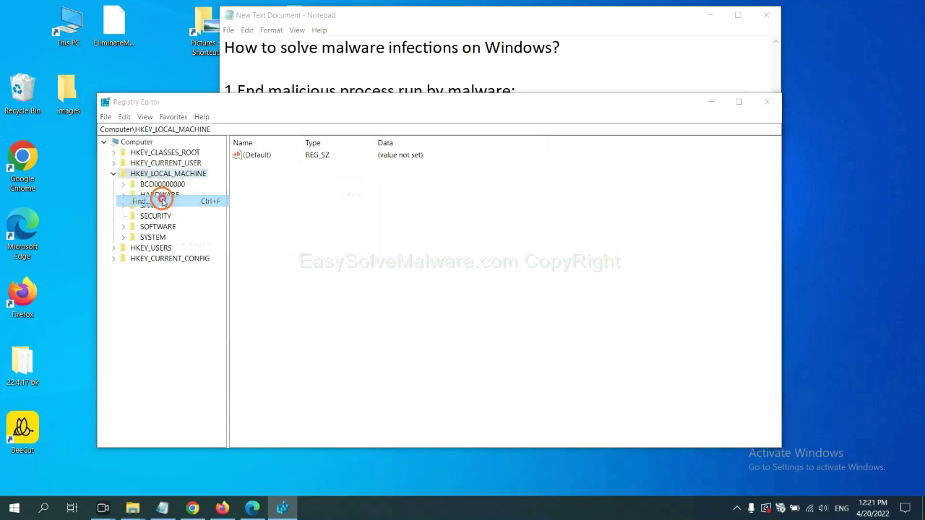
drag(278, 158, 368, 179)
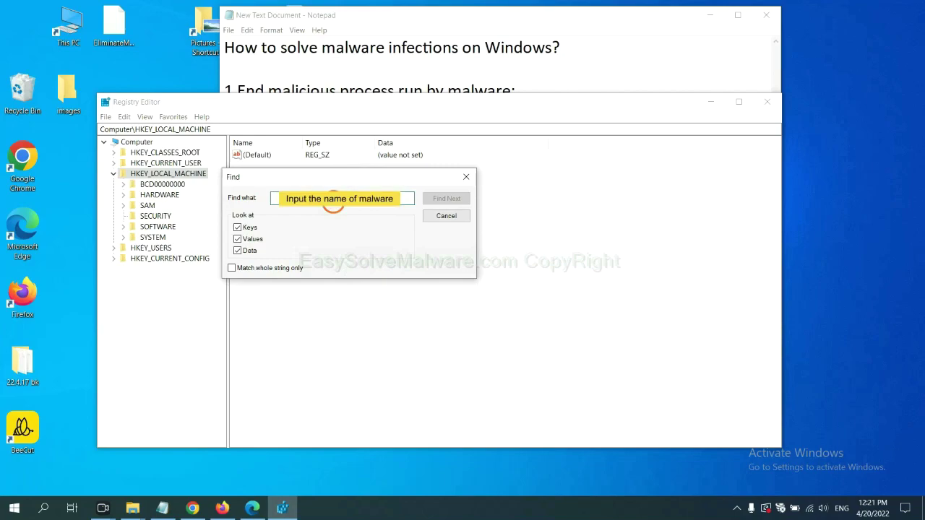
text(beecut)
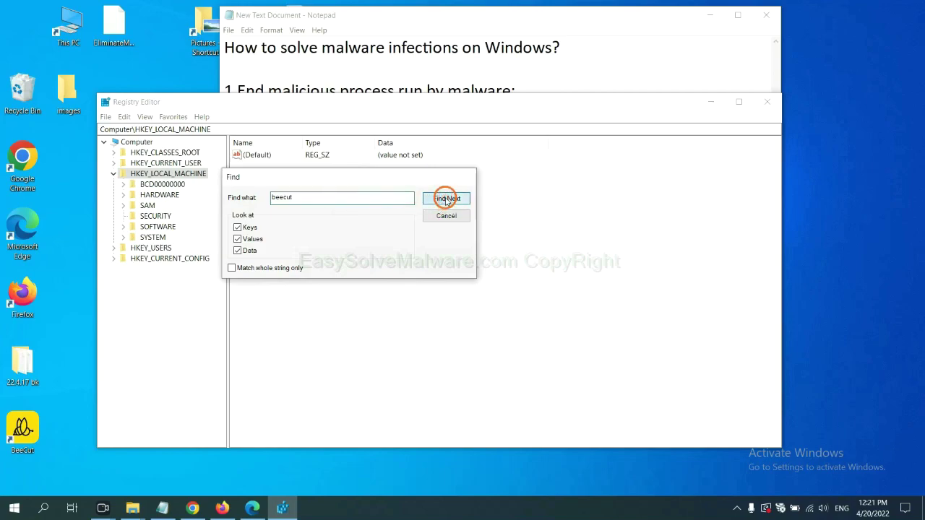
click(445, 199)
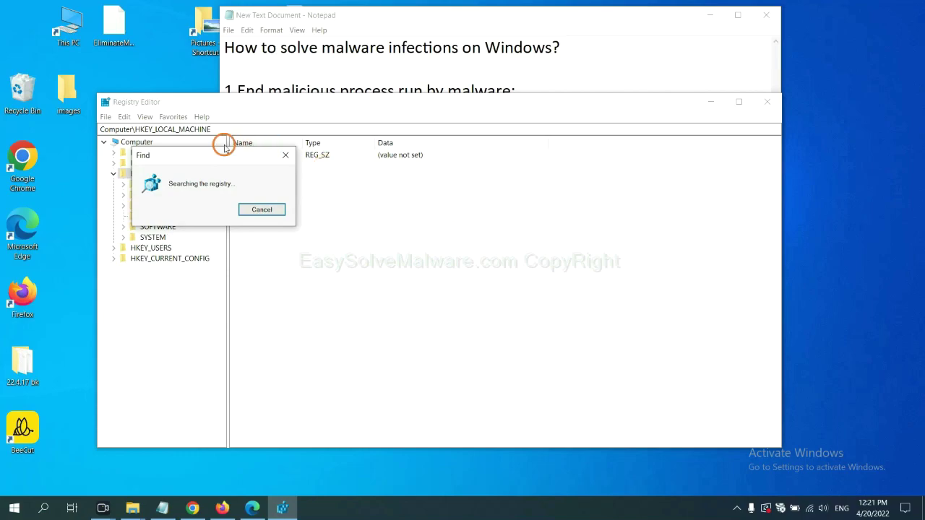
Step: Locate the FEATURE_BROWSER_EMULATION key holding BeeCut.exe and bring up its context menu
drag(242, 151, 386, 151)
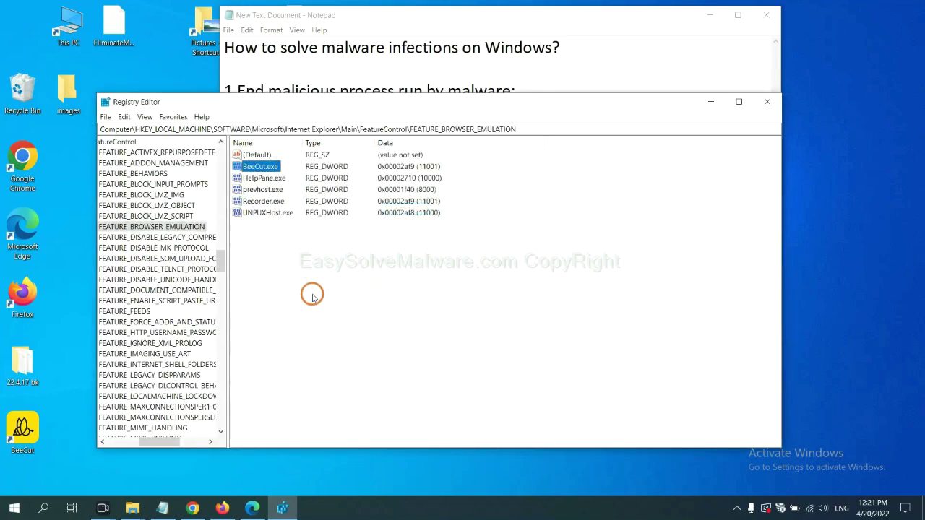
drag(156, 443, 148, 440)
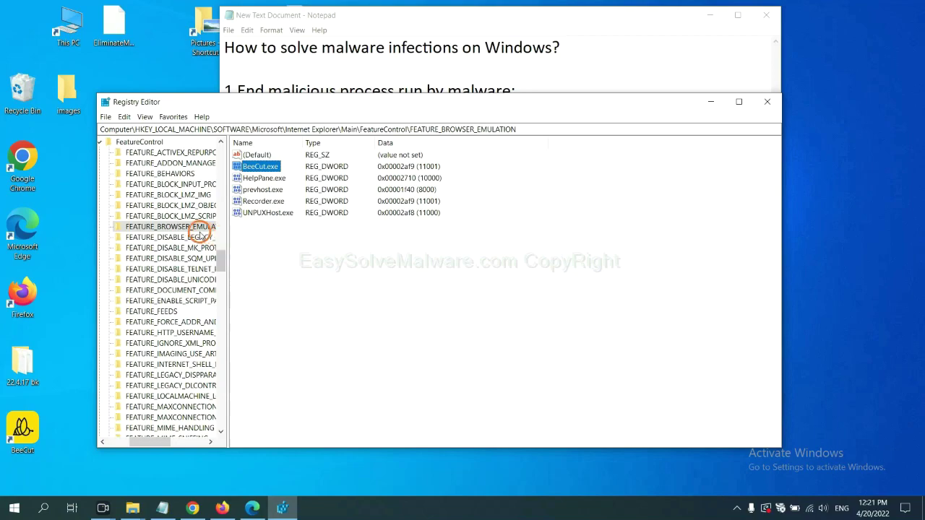
right_click(186, 227)
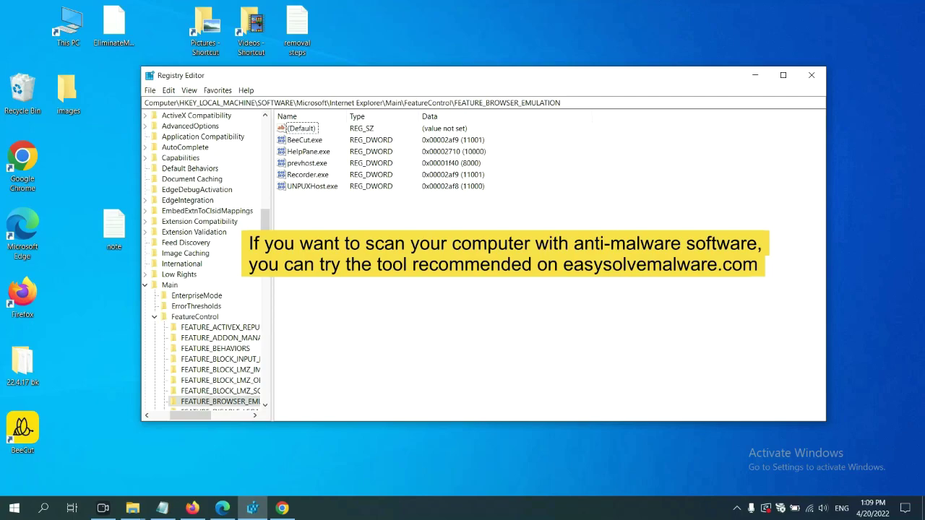
Step: Bring the EasySolveMalware guide forward in Chrome and scroll through its removal-step menu
click(284, 508)
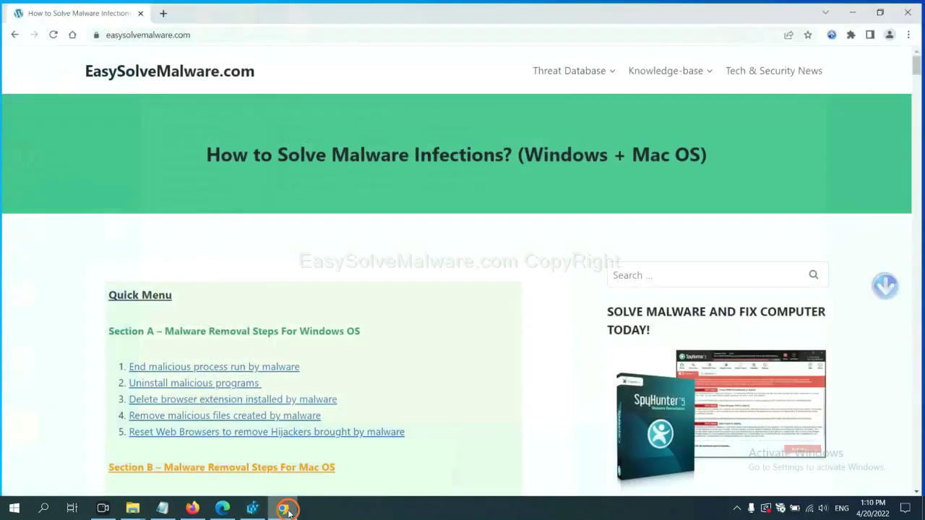
scroll(667, 318, down, 1)
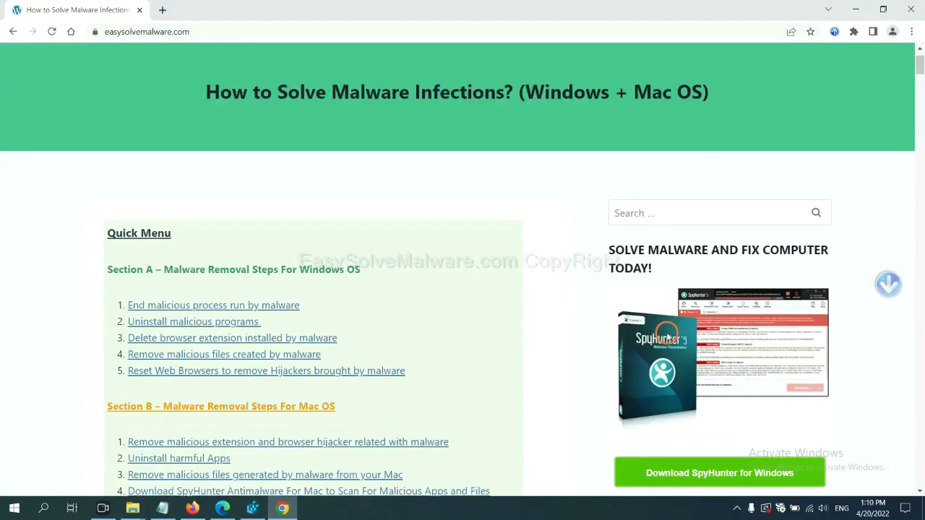
scroll(661, 325, up, 1)
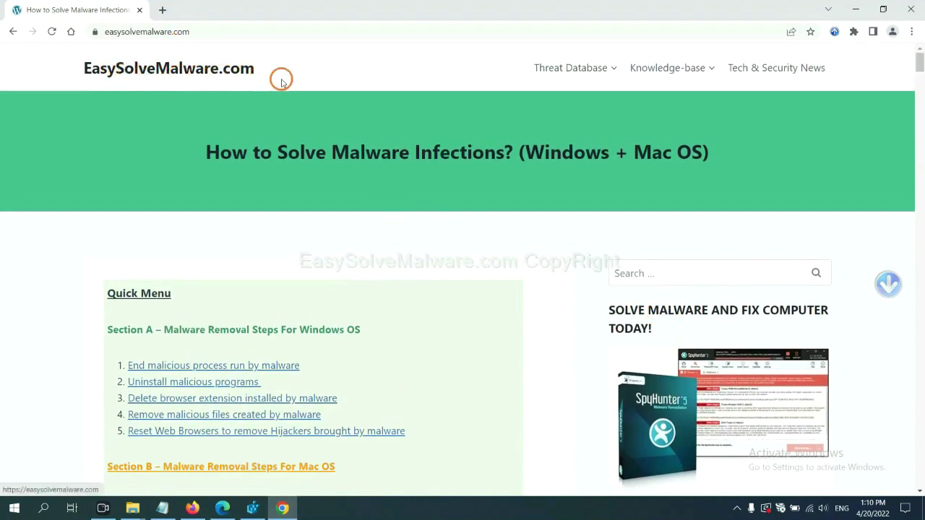
scroll(765, 347, down, 2)
scroll(730, 296, down, 1)
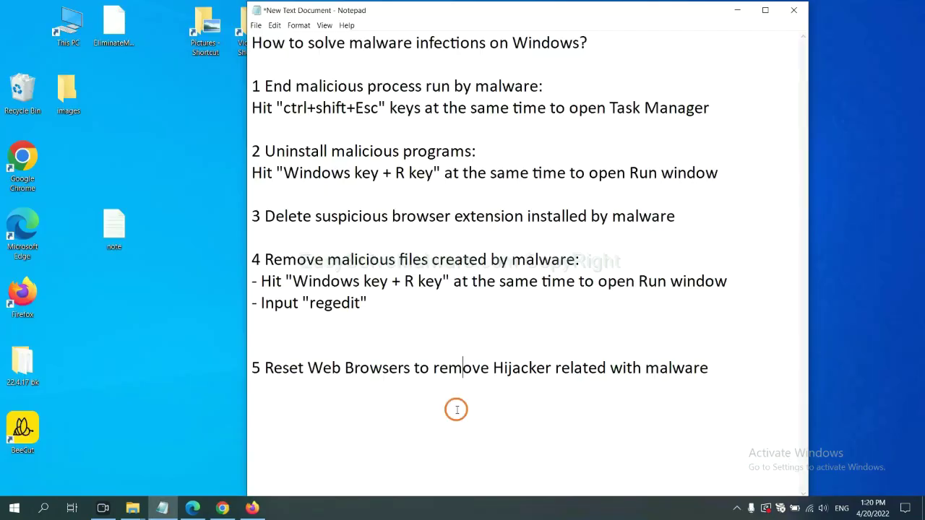
Step: Search Chrome settings for 'reset' and raise the restore-original-defaults confirmation
click(221, 509)
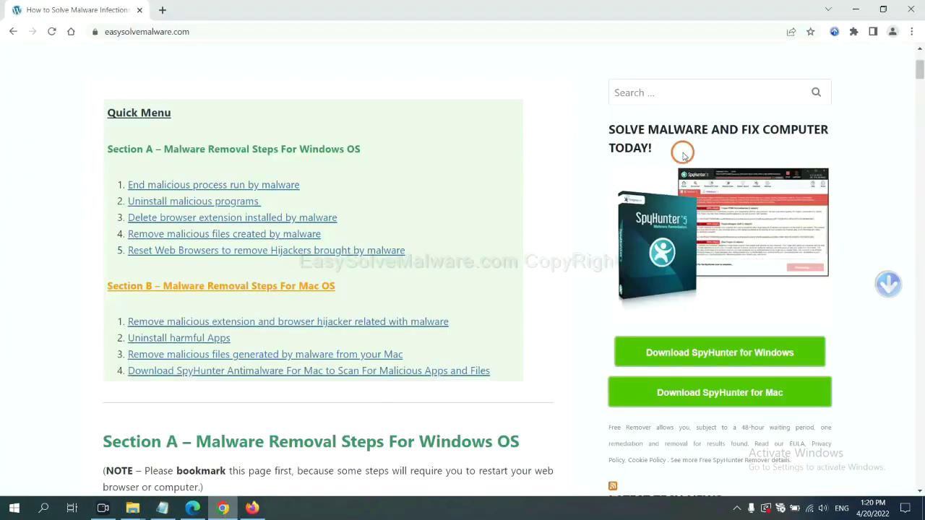
click(913, 33)
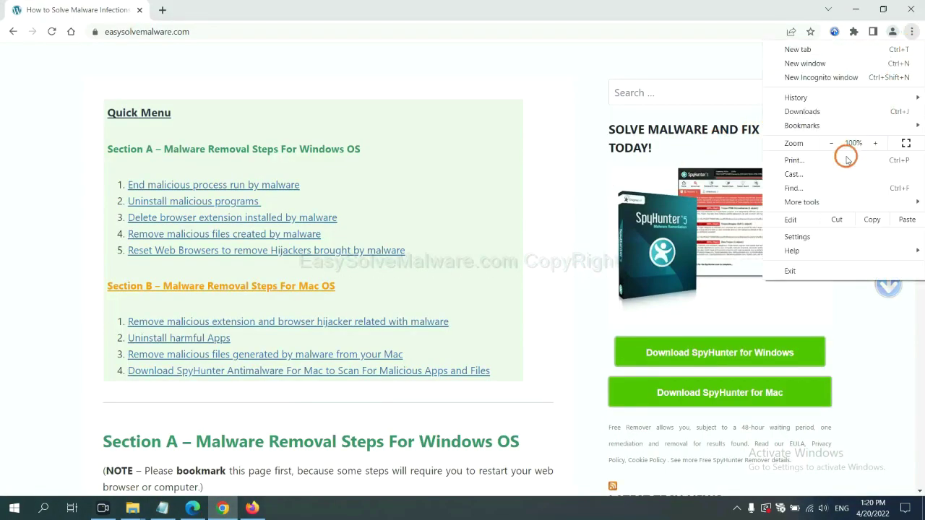
click(800, 237)
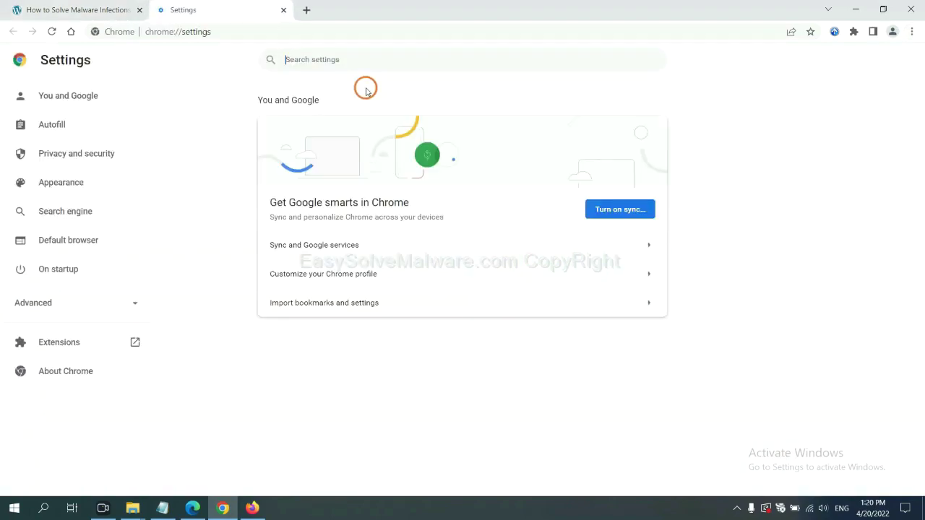
click(359, 65)
text(reset)
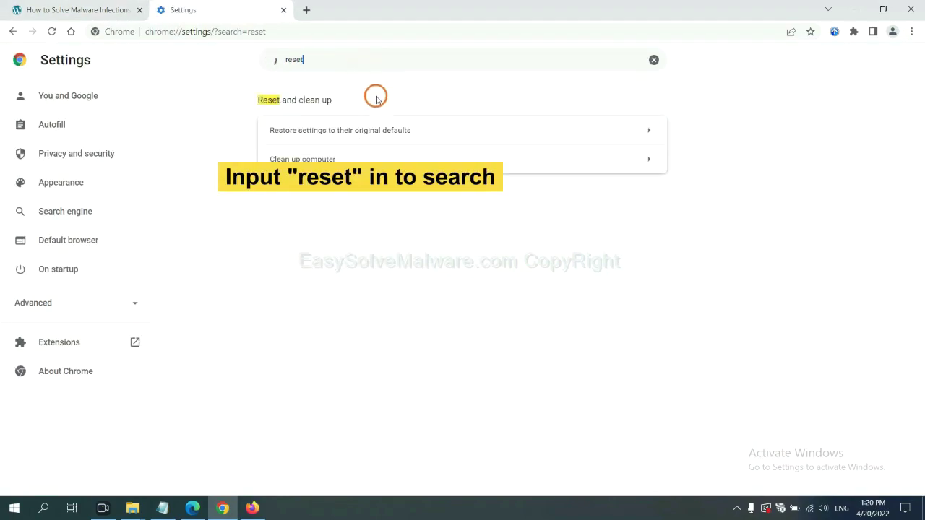
click(397, 130)
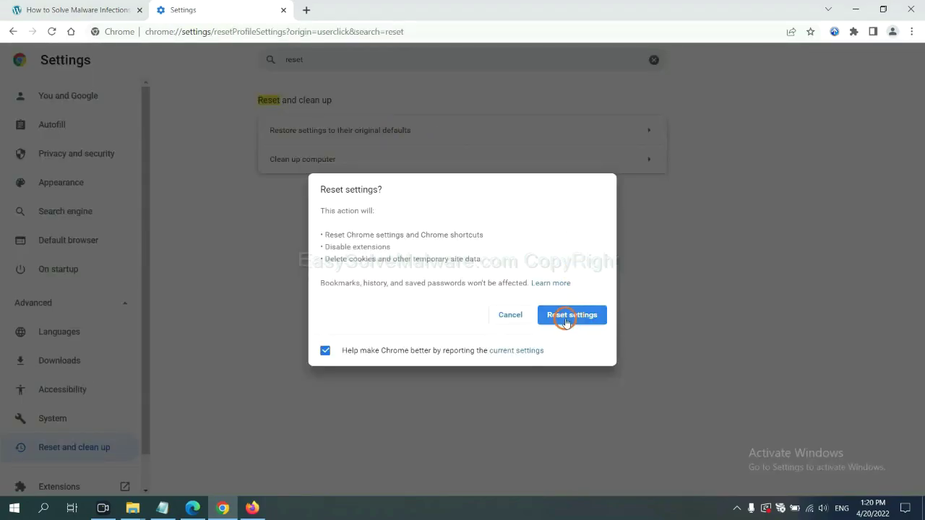
click(253, 506)
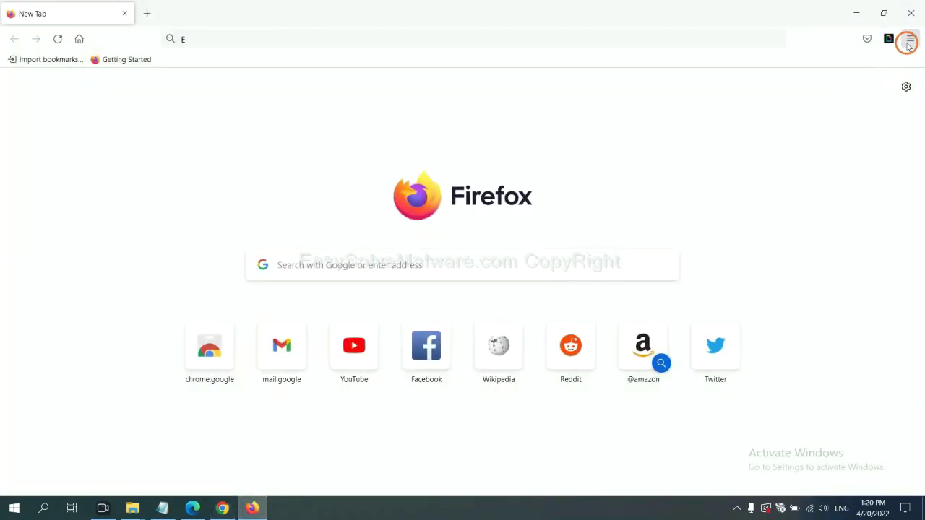
Step: Raise the Refresh Firefox prompt from the Troubleshooting Information page
click(911, 40)
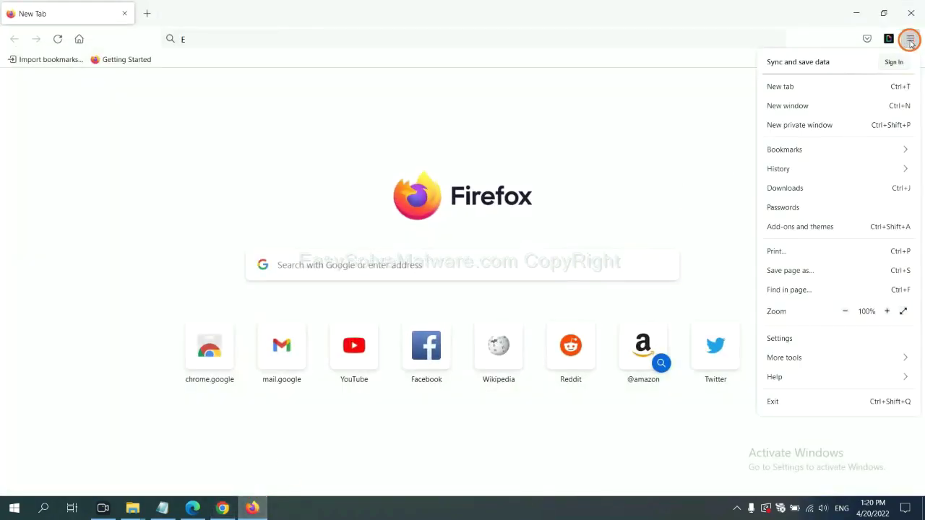
click(795, 376)
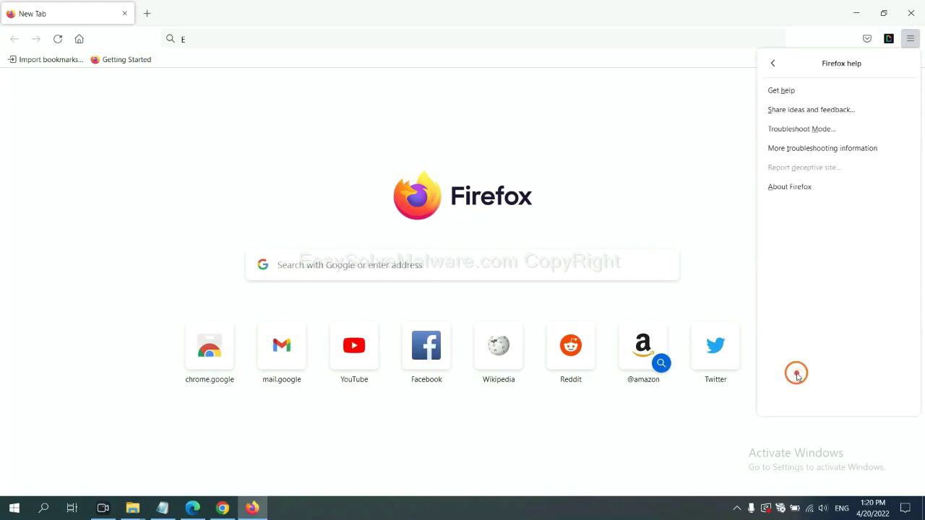
click(812, 150)
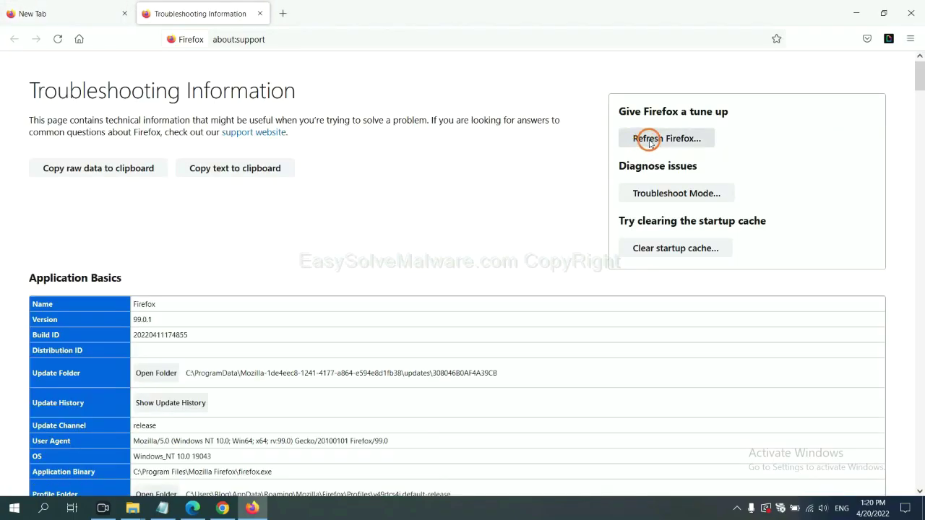
click(649, 142)
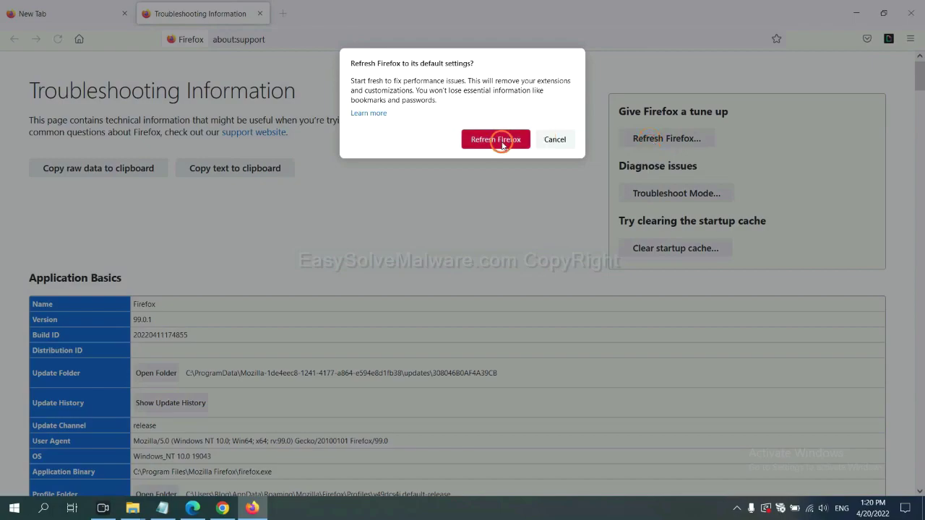
click(192, 507)
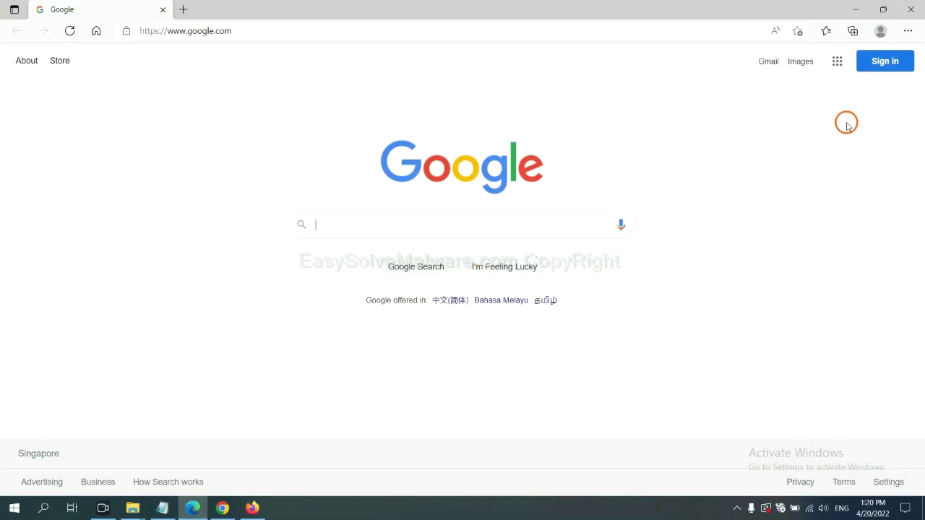
Step: Search Edge settings for 'reset' and raise the restore-default-values confirmation
click(907, 30)
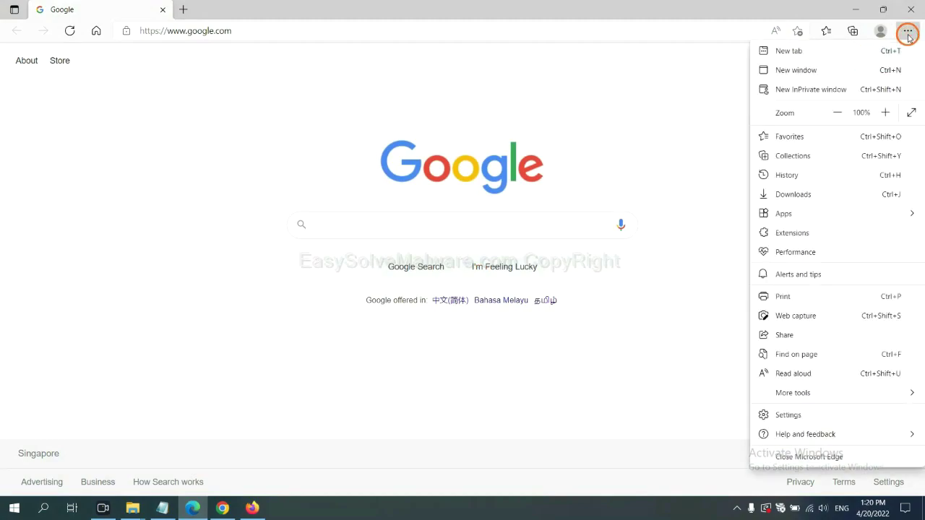
click(798, 417)
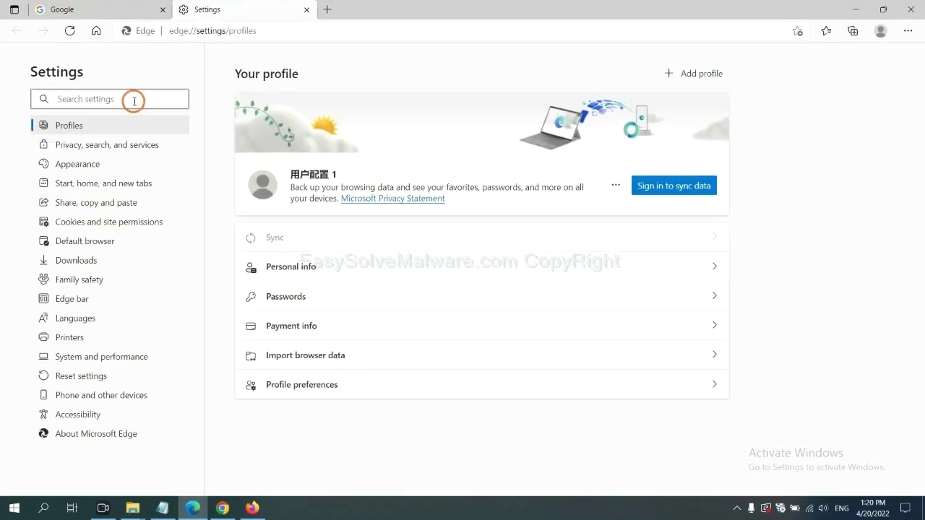
text(re)
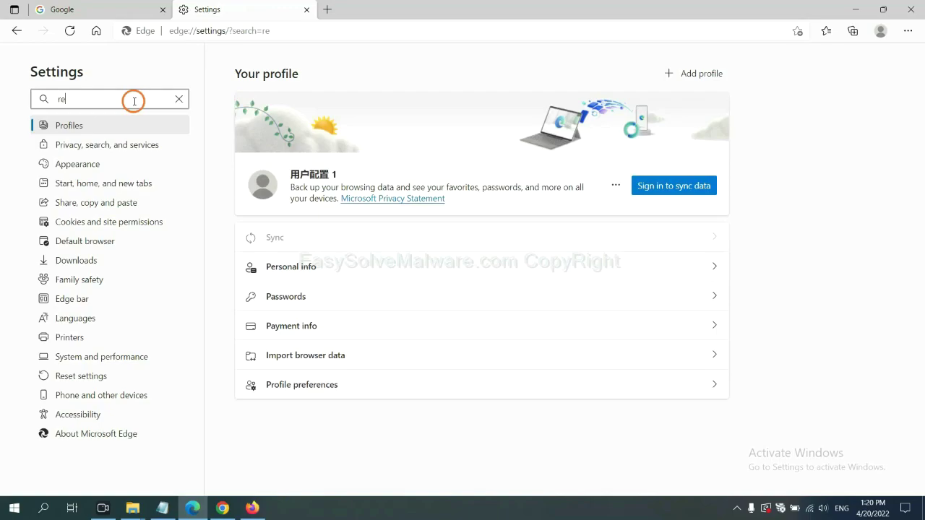
text(set)
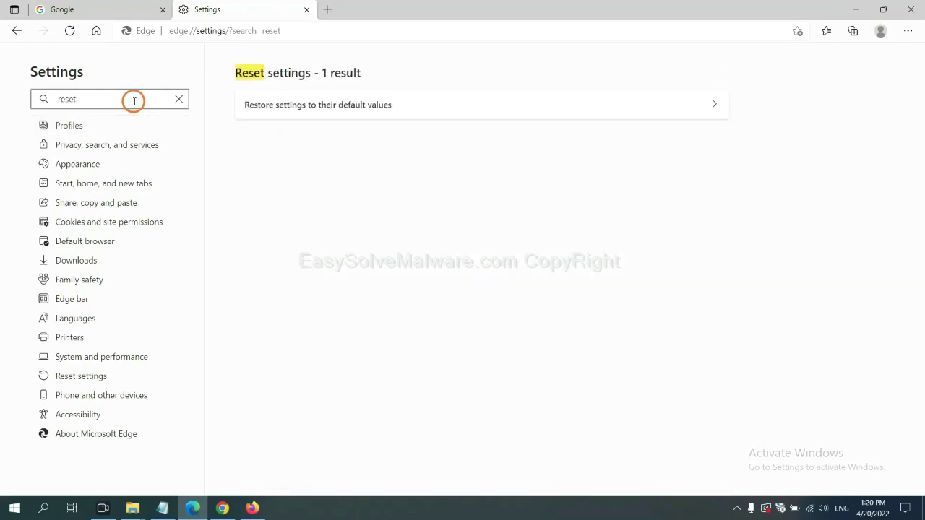
click(324, 104)
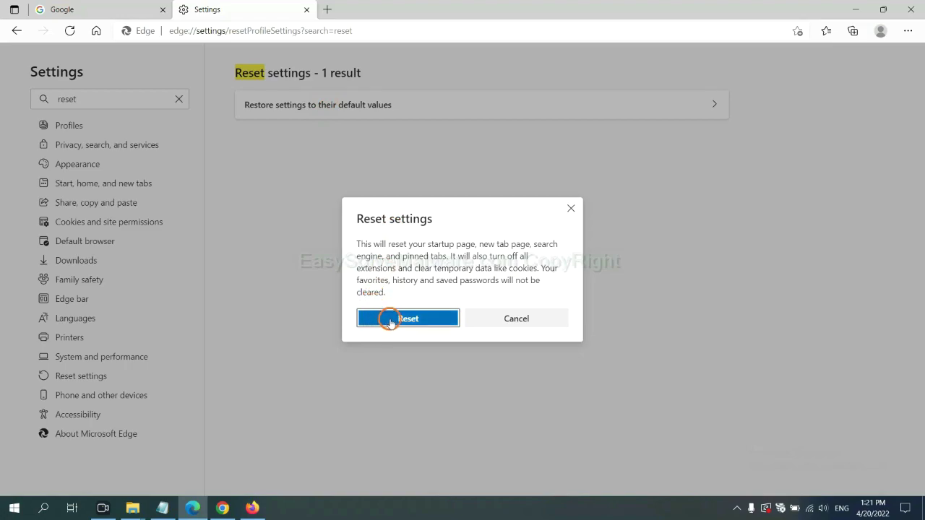